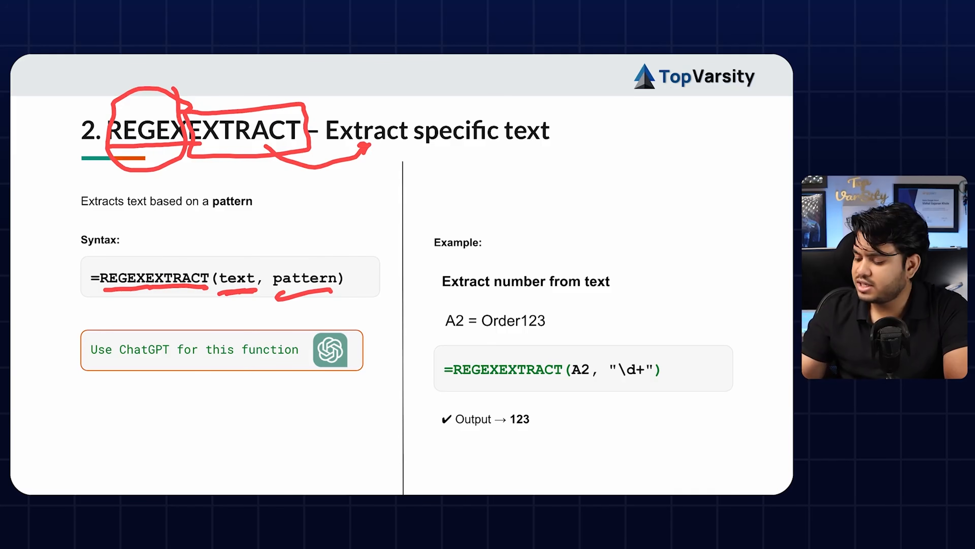
Step: Circle Order123, underline the 'Extract number from text' heading, and draw an arrow to 123
{"action": "mouse_move", "coordinate": [474, 335]}
{"action": "left_mouse_down"}
{"action": "mouse_move", "coordinate": [560, 320]}
{"action": "mouse_move", "coordinate": [483, 306]}
{"action": "mouse_move", "coordinate": [451, 348]}
{"action": "mouse_move", "coordinate": [460, 293]}
{"action": "mouse_move", "coordinate": [438, 304]}
{"action": "left_mouse_up"}
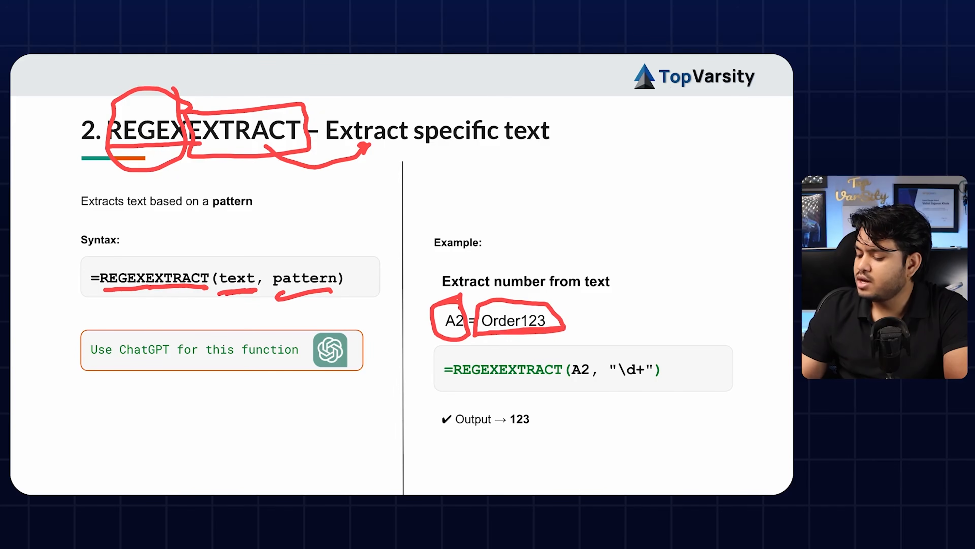
{"action": "left_click_drag", "start_coordinate": [449, 296], "coordinate": [622, 290]}
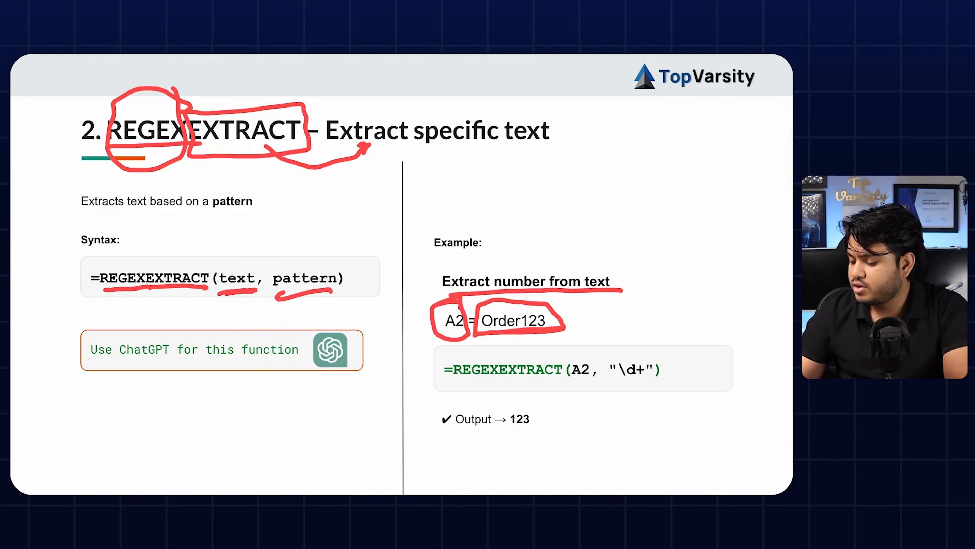
{"action": "left_click_drag", "start_coordinate": [581, 320], "coordinate": [676, 318]}
{"action": "left_click_drag", "start_coordinate": [681, 306], "coordinate": [693, 314]}
Step: Underline REGEXEXTRACT in the formula, re-circle Order123, mark the pattern, then advance to the cheat sheet
{"action": "left_click_drag", "start_coordinate": [457, 383], "coordinate": [552, 378]}
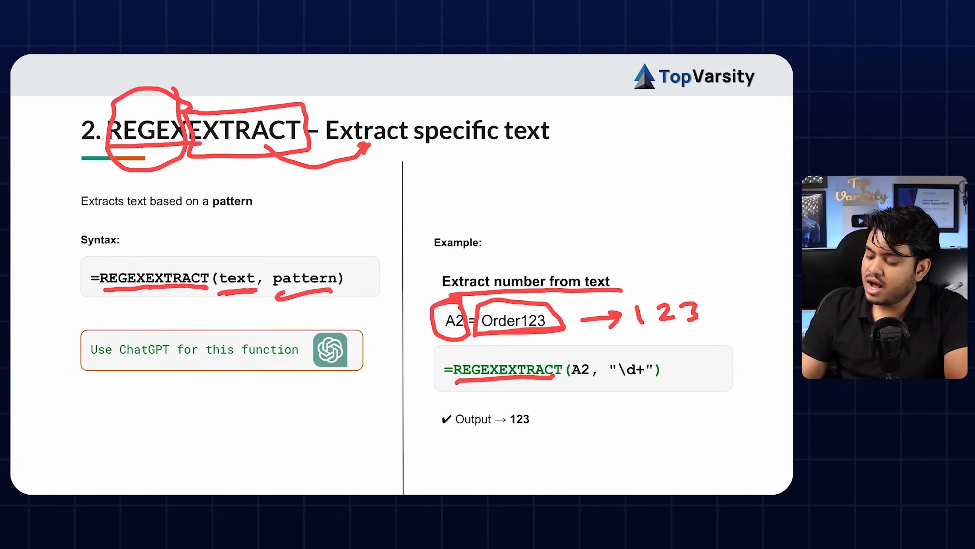
{"action": "mouse_move", "coordinate": [556, 327]}
{"action": "left_mouse_down"}
{"action": "mouse_move", "coordinate": [485, 304]}
{"action": "mouse_move", "coordinate": [555, 320]}
{"action": "mouse_move", "coordinate": [576, 353]}
{"action": "mouse_move", "coordinate": [665, 382]}
{"action": "left_mouse_up"}
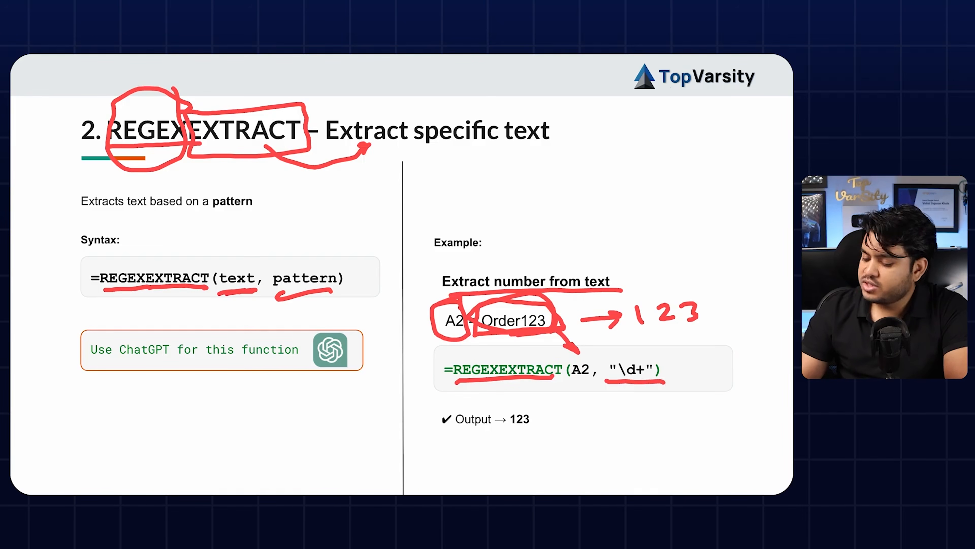
{"action": "left_click_drag", "start_coordinate": [302, 291], "coordinate": [305, 305]}
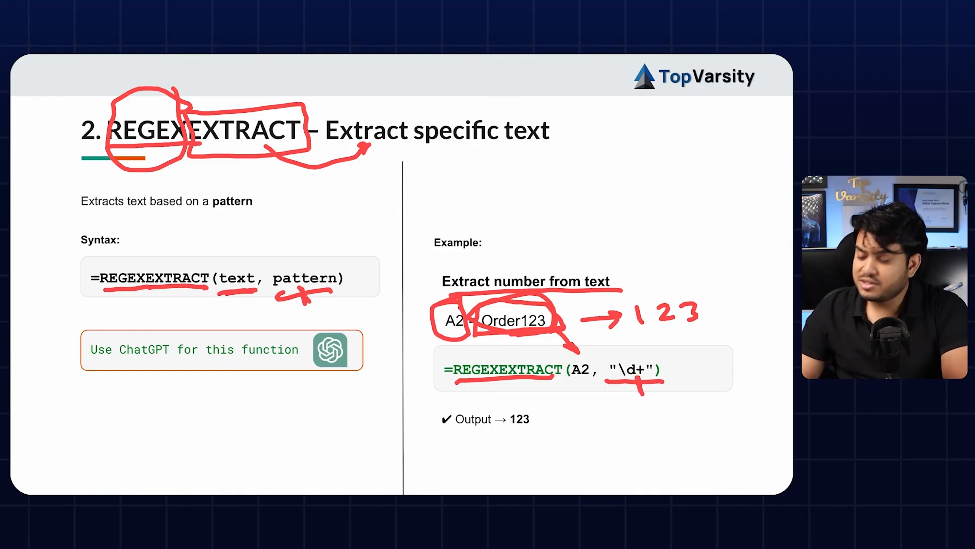
{"action": "key", "text": "Right"}
{"action": "key", "text": "Right"}
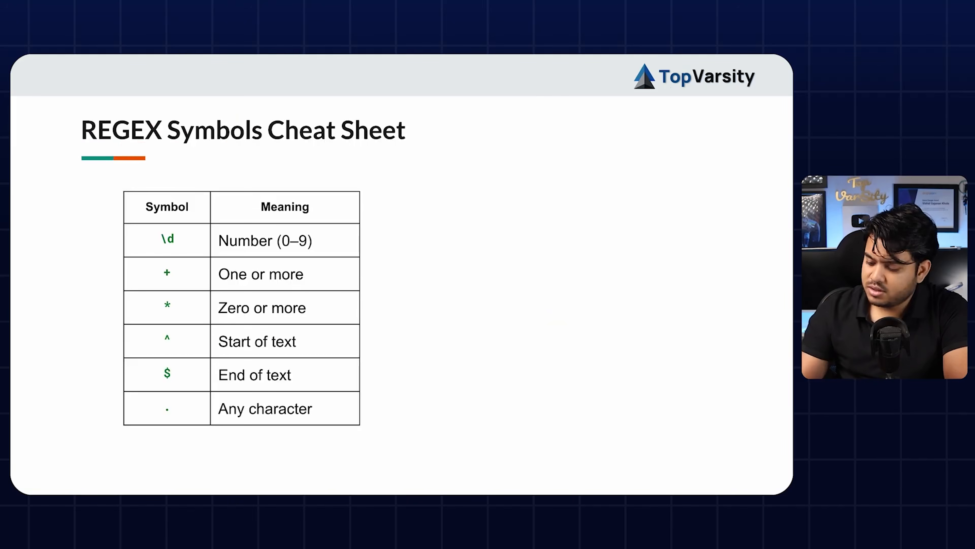
Step: Underline in red the cheat-sheet meanings for \d, +, *, ^, $ and the any-character dot
{"action": "left_click_drag", "start_coordinate": [322, 249], "coordinate": [378, 233]}
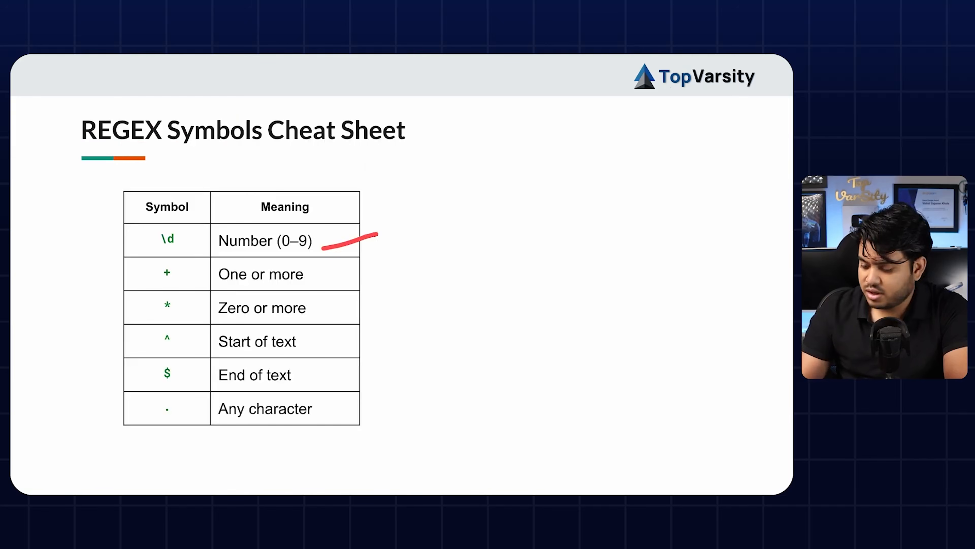
{"action": "left_click_drag", "start_coordinate": [333, 274], "coordinate": [395, 263]}
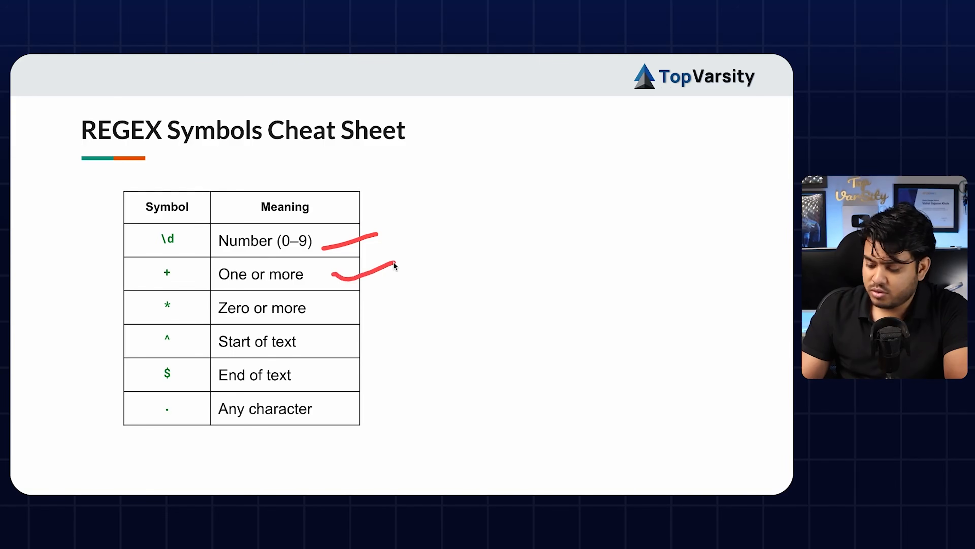
{"action": "left_click_drag", "start_coordinate": [326, 309], "coordinate": [381, 286]}
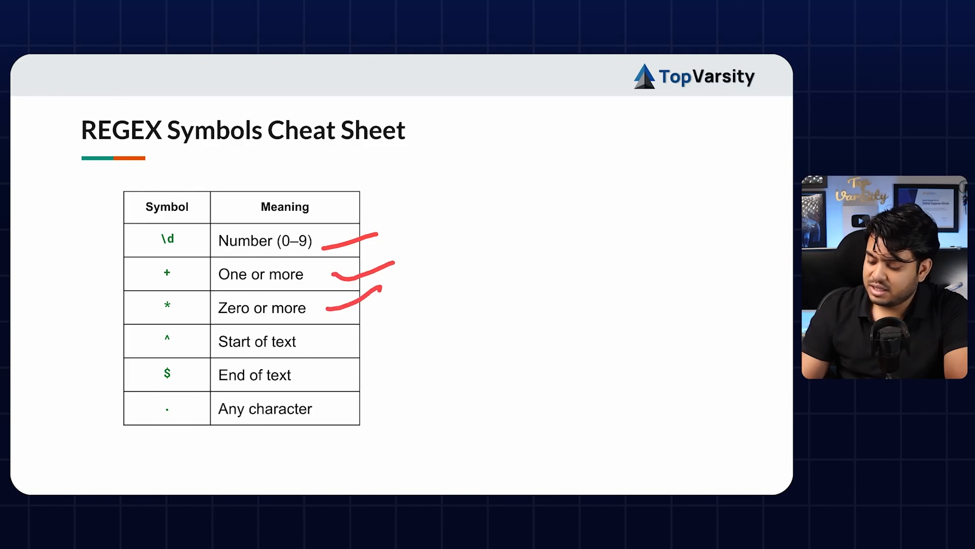
{"action": "left_click_drag", "start_coordinate": [324, 348], "coordinate": [381, 327]}
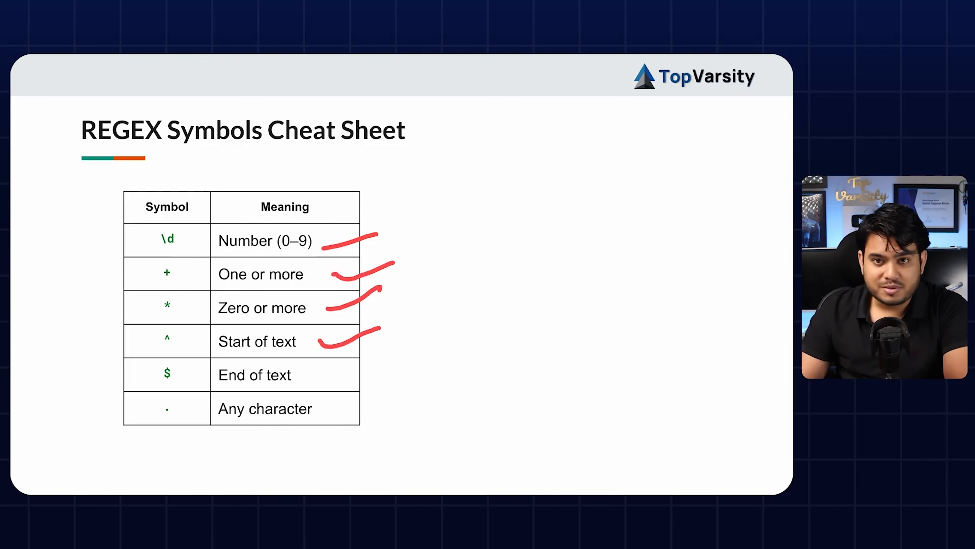
{"action": "left_click_drag", "start_coordinate": [317, 376], "coordinate": [385, 355]}
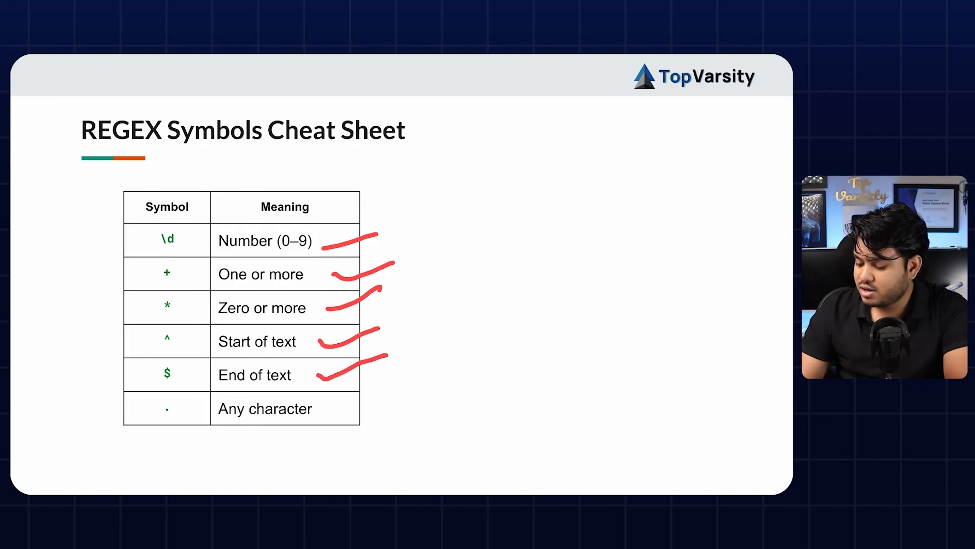
{"action": "left_click_drag", "start_coordinate": [330, 400], "coordinate": [402, 389]}
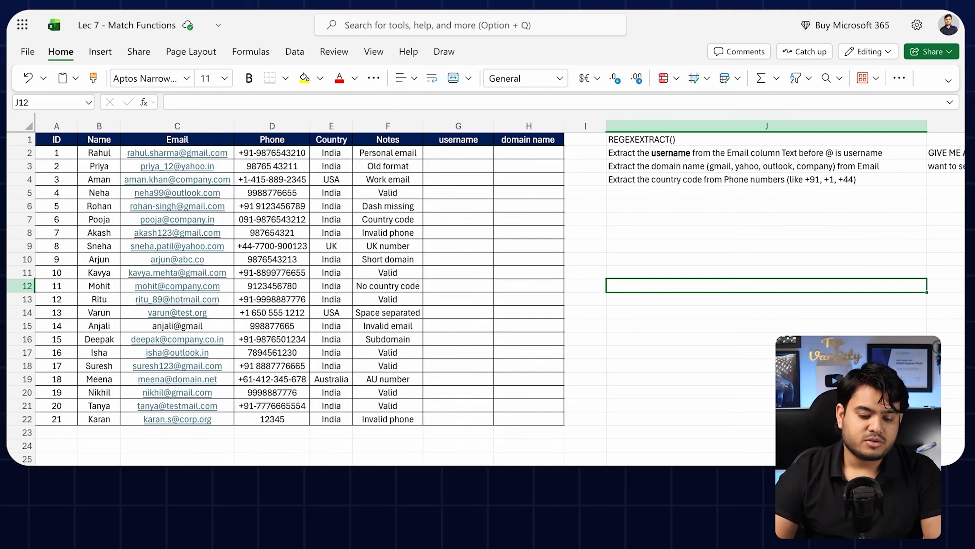
Step: Walk through the Name, Email, Phone, Country, Notes, username and domain name columns and the J2 task
{"action": "left_click", "coordinate": [644, 232]}
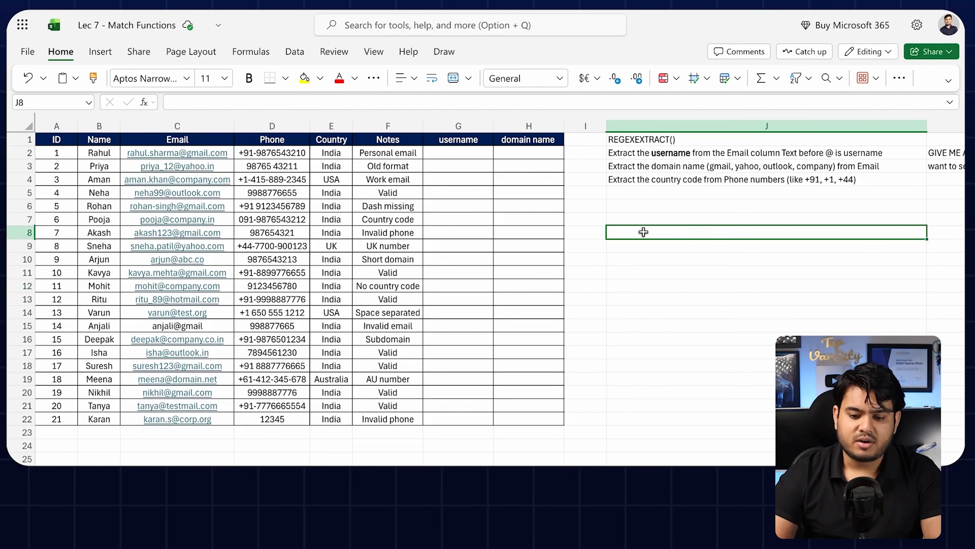
{"action": "left_click", "coordinate": [627, 162]}
{"action": "left_click", "coordinate": [639, 154]}
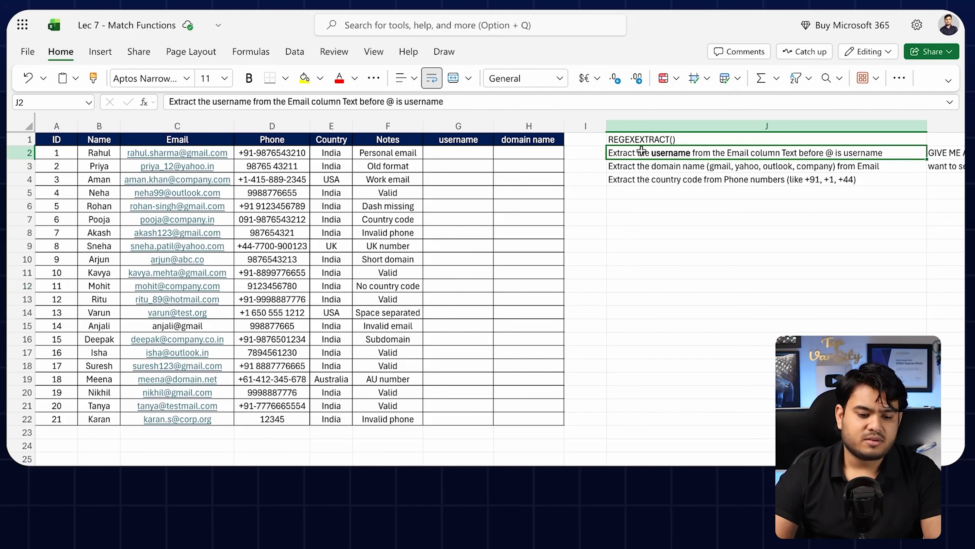
{"action": "left_click", "coordinate": [52, 136]}
{"action": "left_click", "coordinate": [98, 136]}
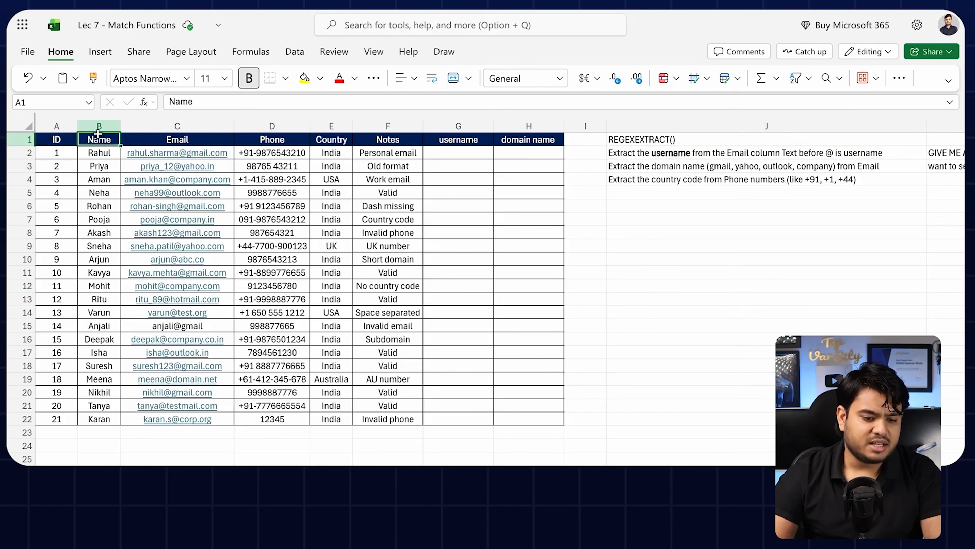
{"action": "left_click", "coordinate": [174, 122]}
{"action": "left_click", "coordinate": [264, 122]}
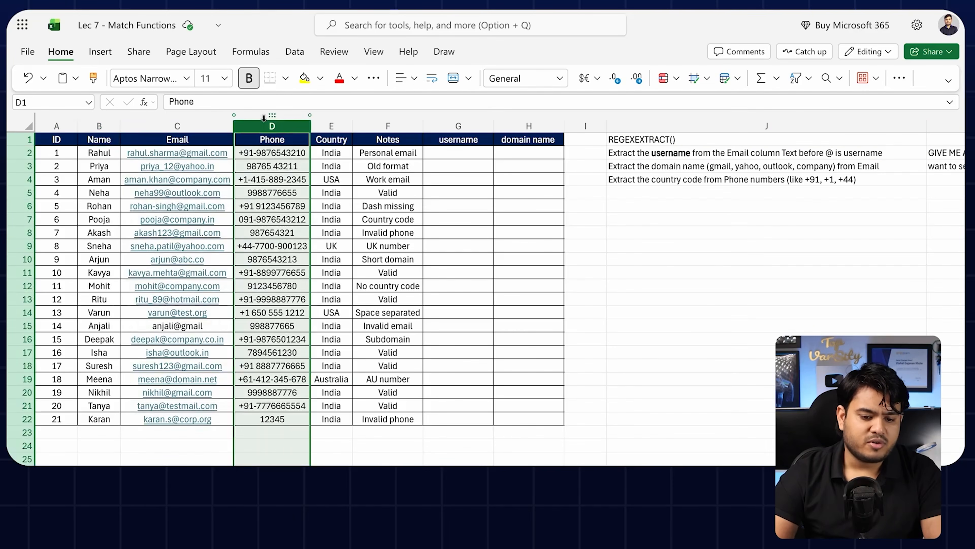
{"action": "left_click", "coordinate": [326, 123]}
{"action": "left_click", "coordinate": [391, 123]}
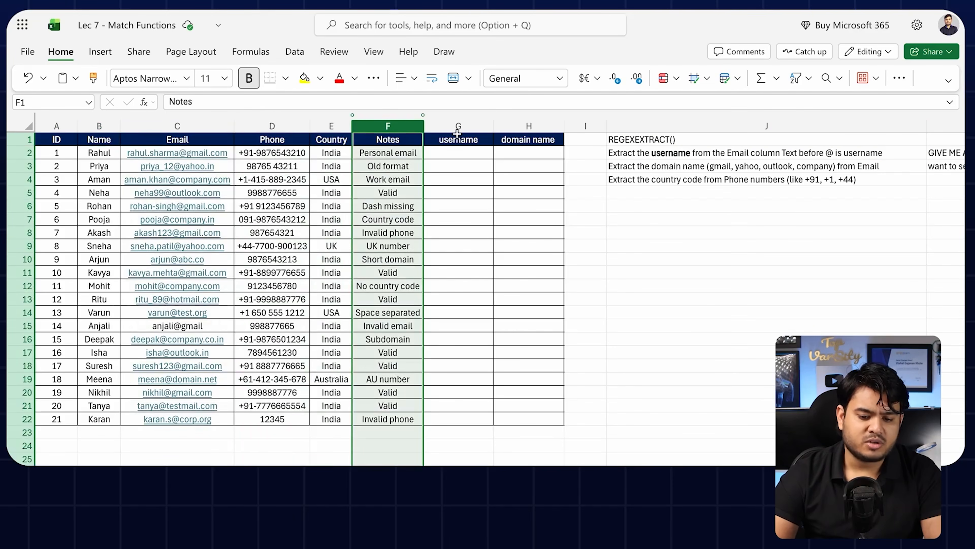
{"action": "left_click", "coordinate": [457, 125]}
{"action": "left_click", "coordinate": [530, 122]}
{"action": "left_click", "coordinate": [649, 153]}
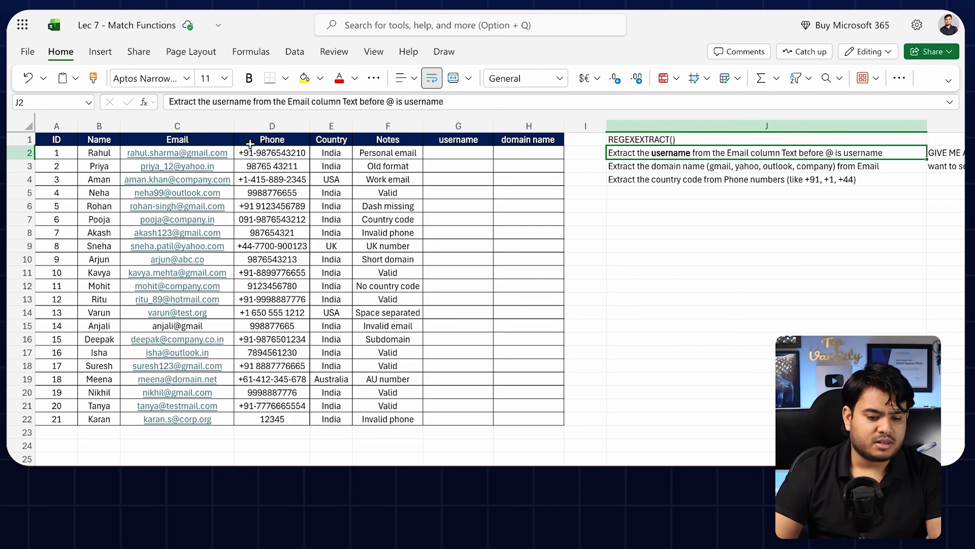
Step: Look at C2's email, then add a full stop after 'Email column' in J2's task text
{"action": "left_click", "coordinate": [230, 152]}
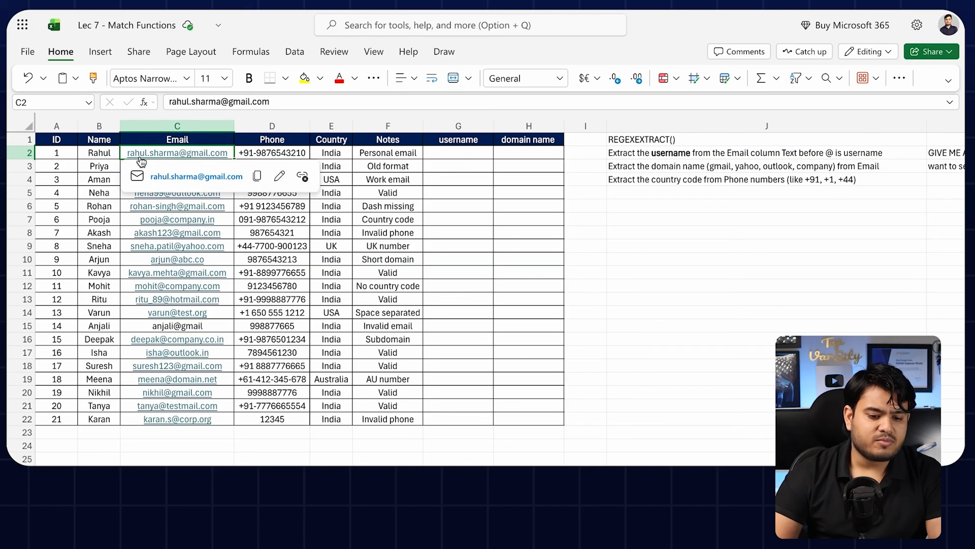
{"action": "left_click", "coordinate": [731, 154]}
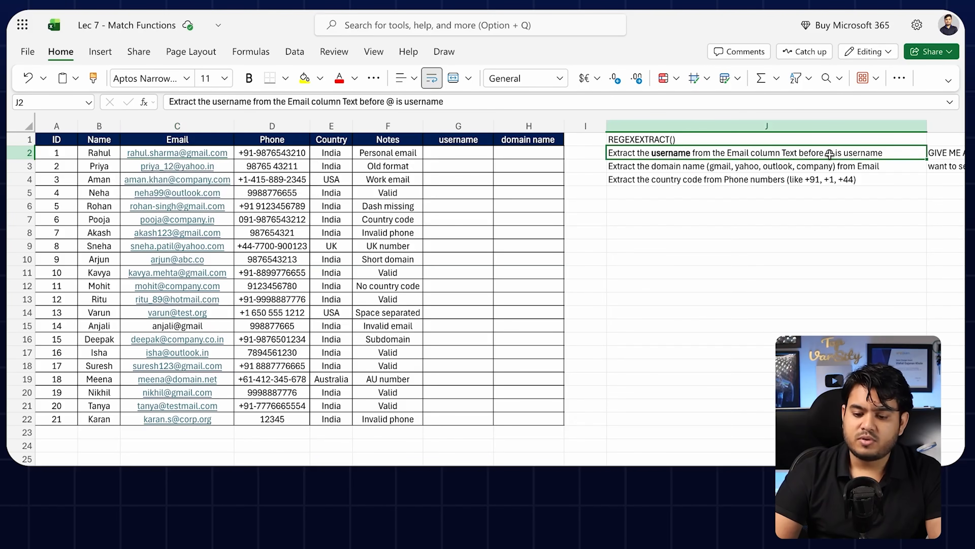
{"action": "key", "text": "F2"}
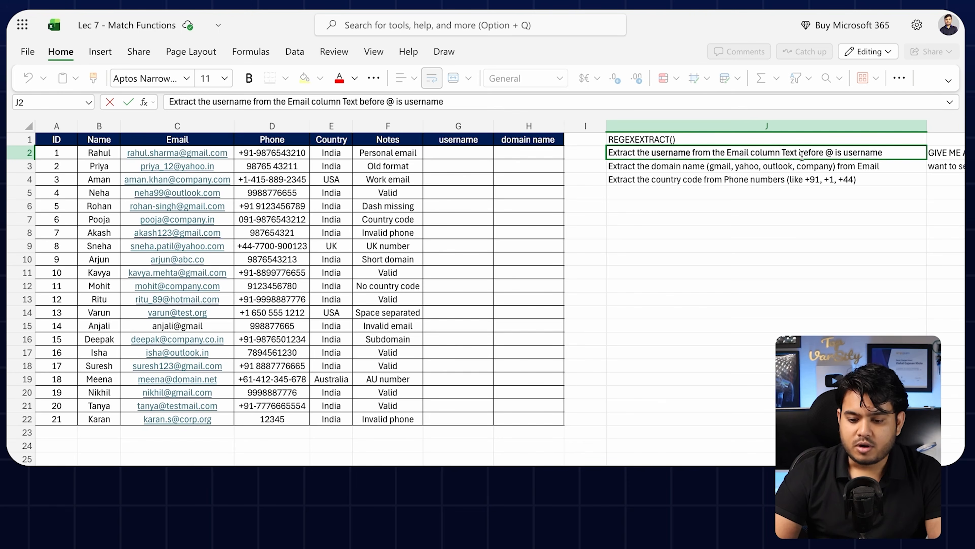
{"action": "type", "text": "."}
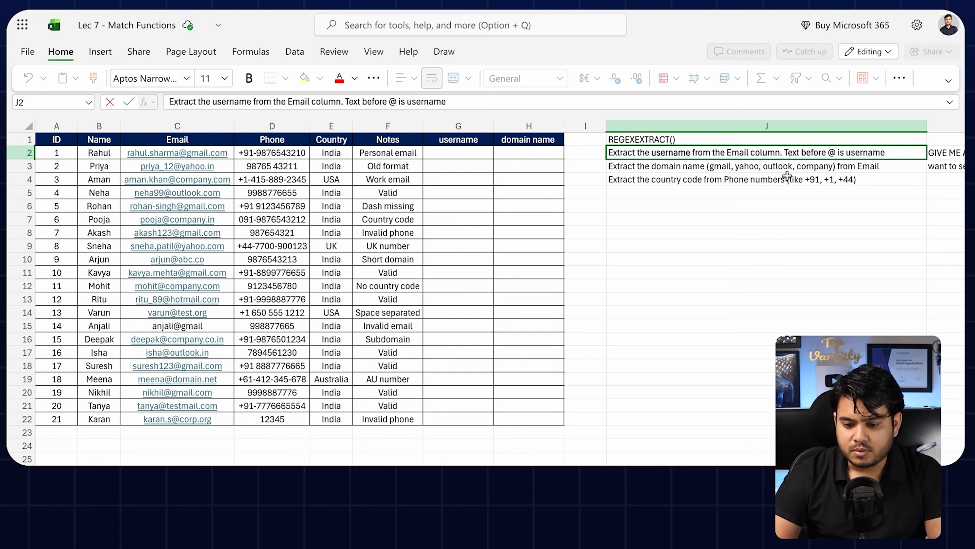
{"action": "left_click", "coordinate": [775, 218]}
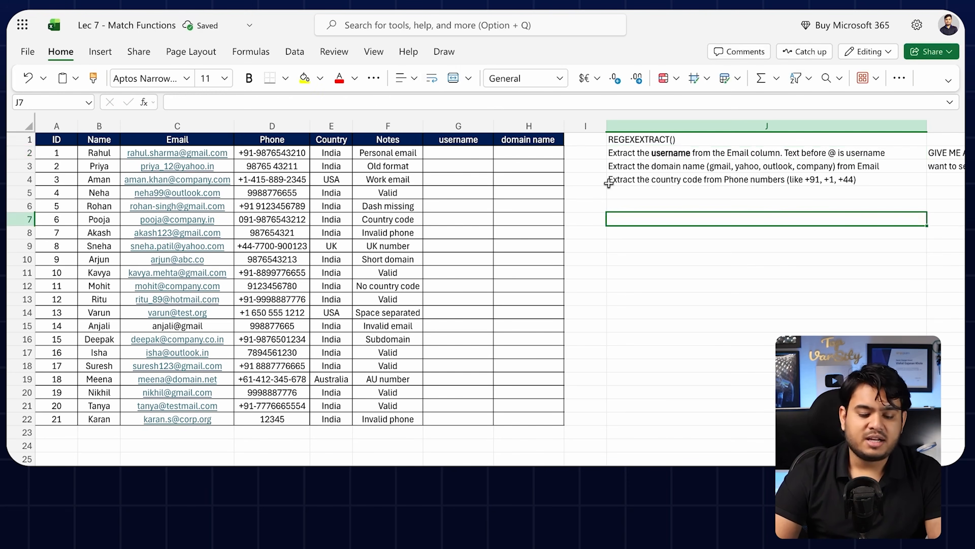
Step: Zoom in and out to inspect the email addresses, dismissing the email link card
{"action": "scroll", "coordinate": [194, 170], "scroll_direction": "up", "scroll_amount": 5}
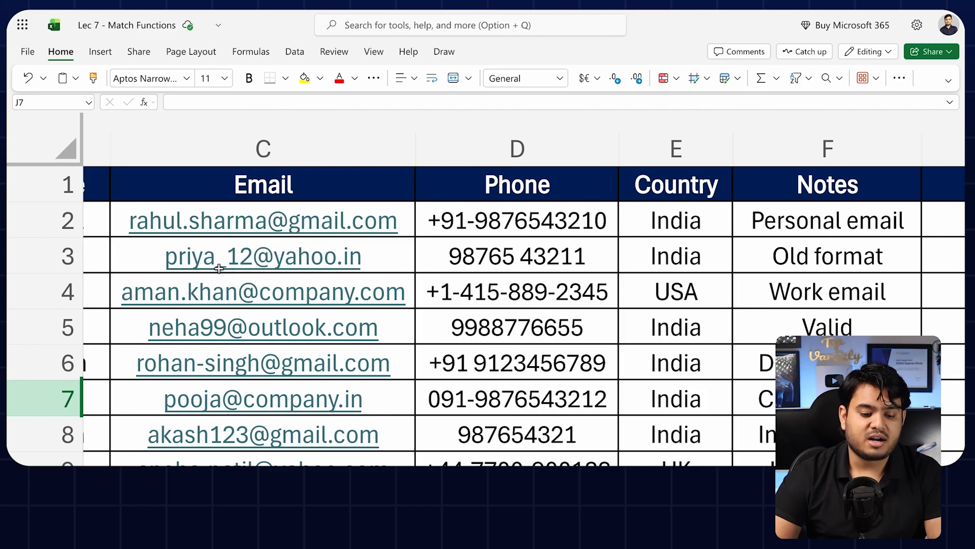
{"action": "scroll", "coordinate": [253, 265], "scroll_direction": "down", "scroll_amount": 5}
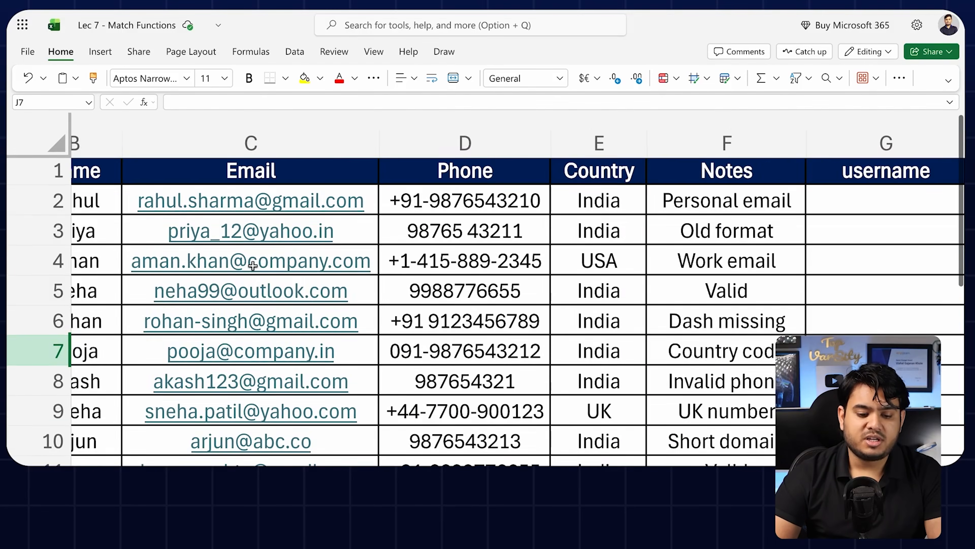
{"action": "scroll", "coordinate": [253, 265], "scroll_direction": "up", "scroll_amount": 4}
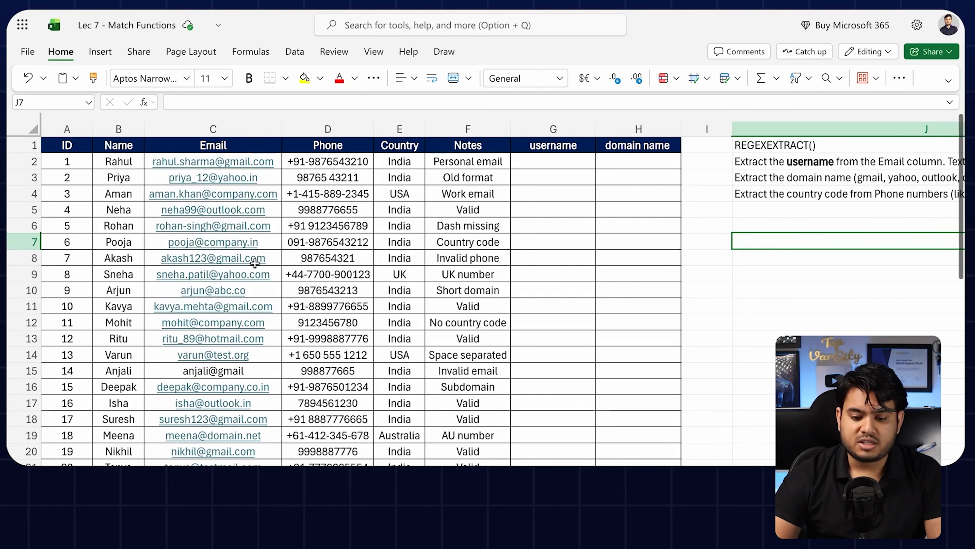
{"action": "mouse_move", "coordinate": [242, 277]}
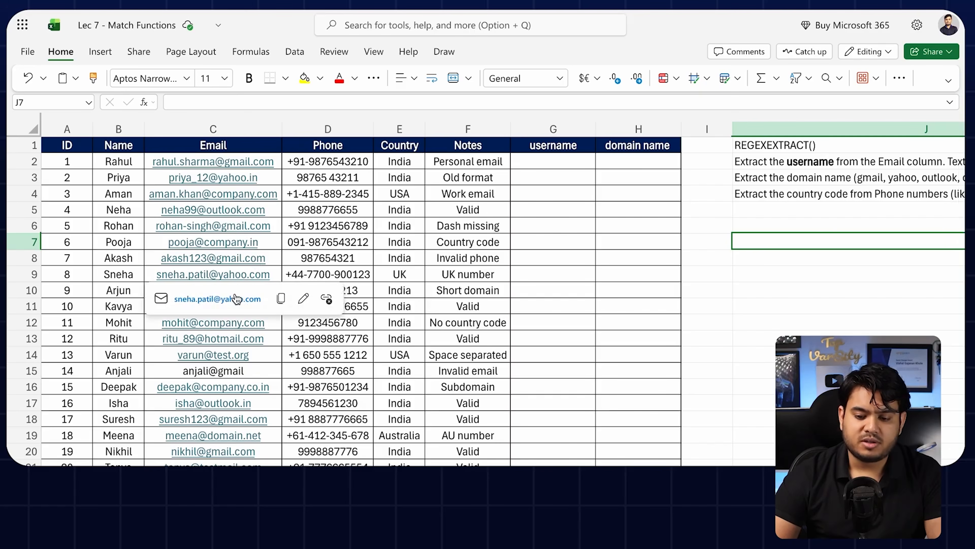
{"action": "left_click", "coordinate": [598, 255]}
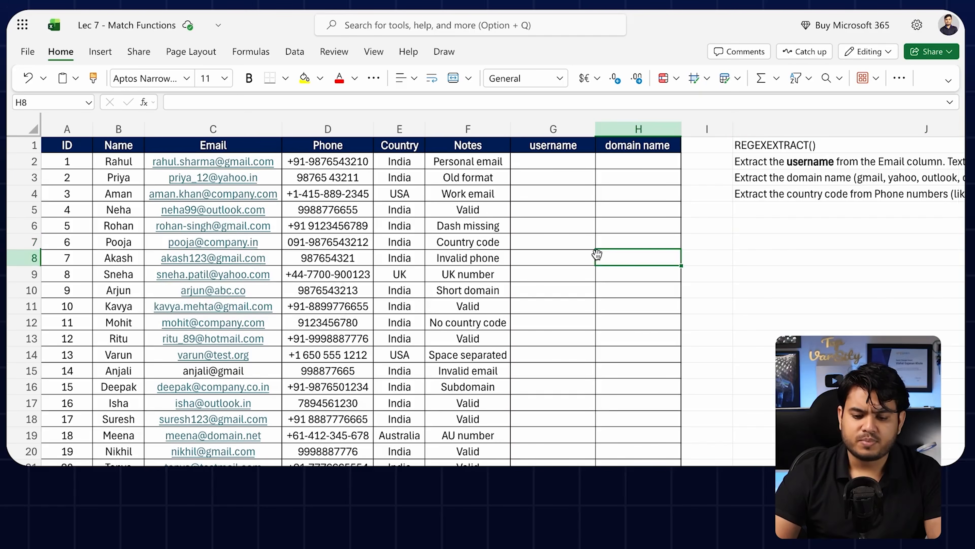
{"action": "scroll", "coordinate": [596, 254], "scroll_direction": "down", "scroll_amount": 3, "text": "ctrl"}
{"action": "scroll", "coordinate": [597, 253], "scroll_direction": "up", "scroll_amount": 8, "text": "ctrl"}
{"action": "scroll", "coordinate": [597, 254], "scroll_direction": "down", "scroll_amount": 4, "text": "ctrl"}
{"action": "scroll", "coordinate": [597, 254], "scroll_direction": "left", "scroll_amount": 7}
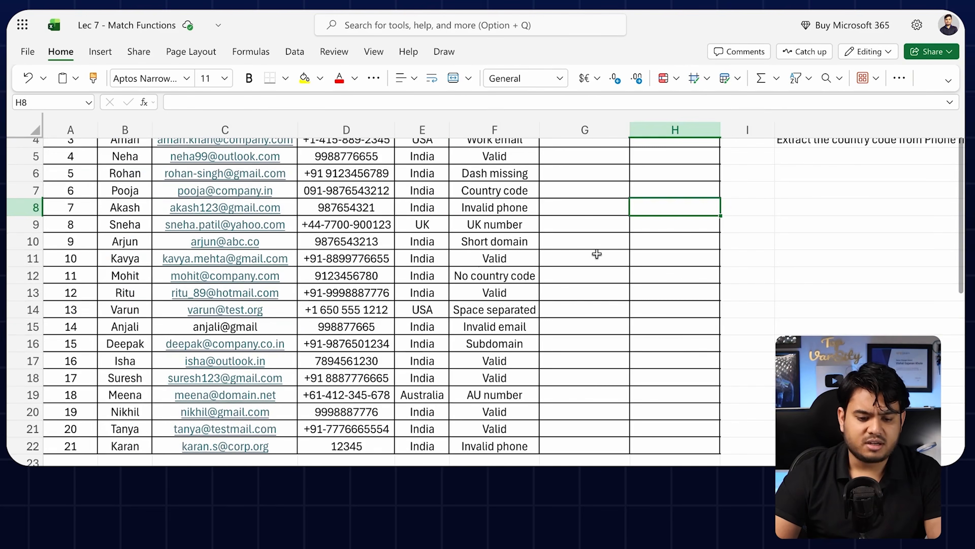
{"action": "scroll", "coordinate": [597, 254], "scroll_direction": "up", "scroll_amount": 2}
Step: Start a formula in G2 by typing =REG
{"action": "left_click", "coordinate": [595, 169]}
{"action": "type", "text": "re"}
{"action": "key", "text": "BackSpace"}
{"action": "key", "text": "BackSpace"}
{"action": "type", "text": "=REG"}
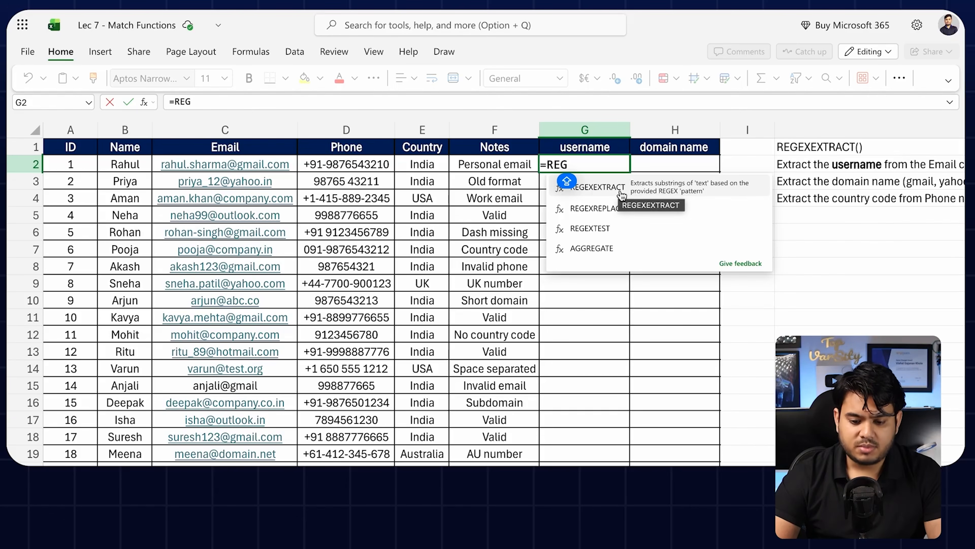
Step: Begin =REGEXEXTRACT(C2, in G2, then abandon the unfinished formula
{"action": "left_click", "coordinate": [634, 192]}
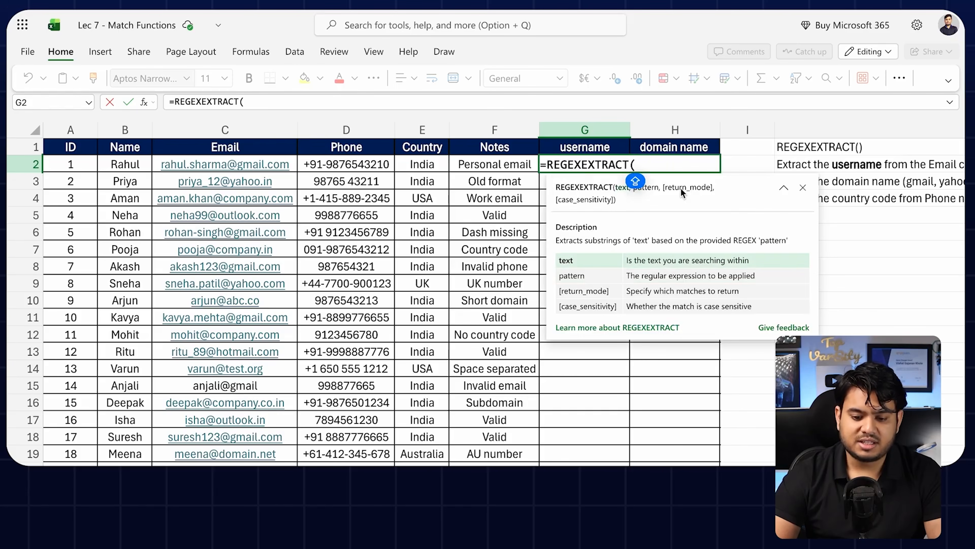
{"action": "left_click", "coordinate": [240, 154]}
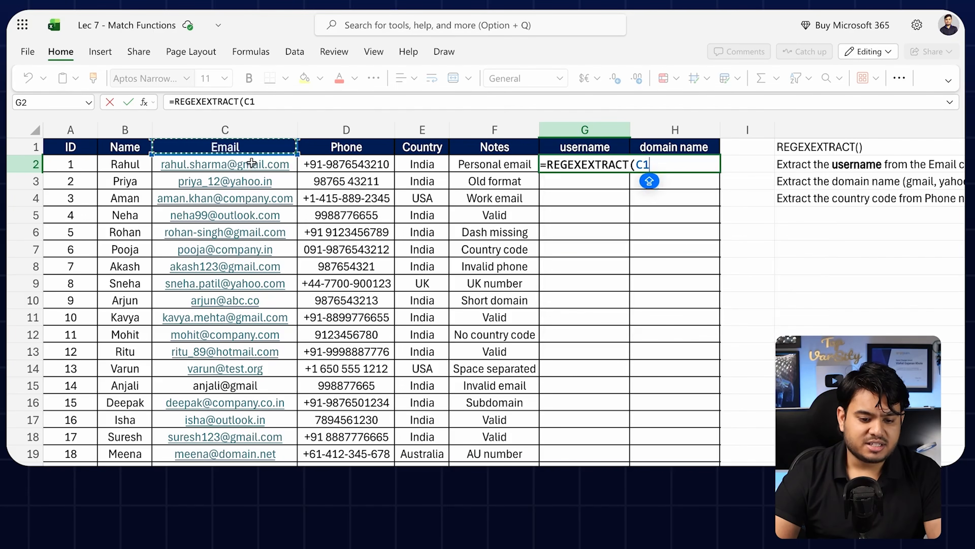
{"action": "left_click", "coordinate": [224, 165]}
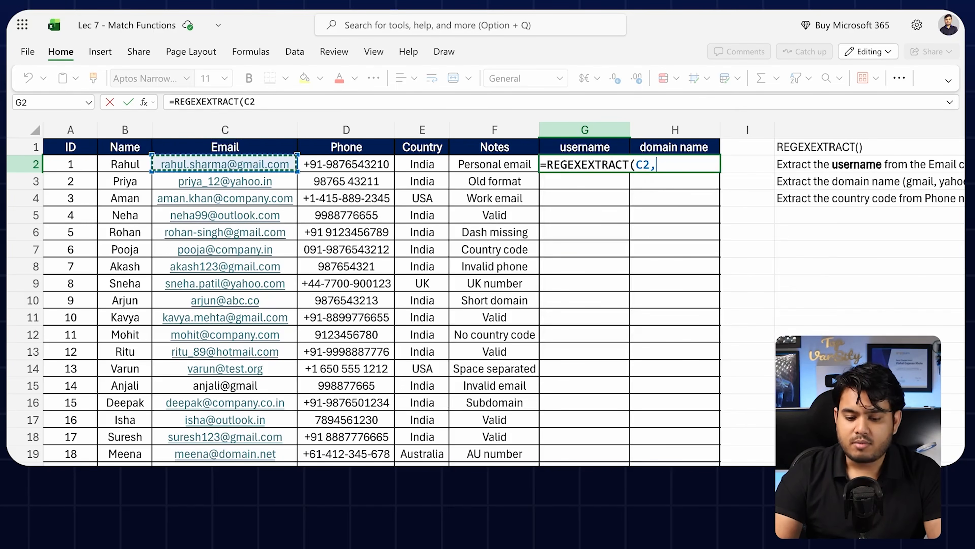
{"action": "type", "text": ","}
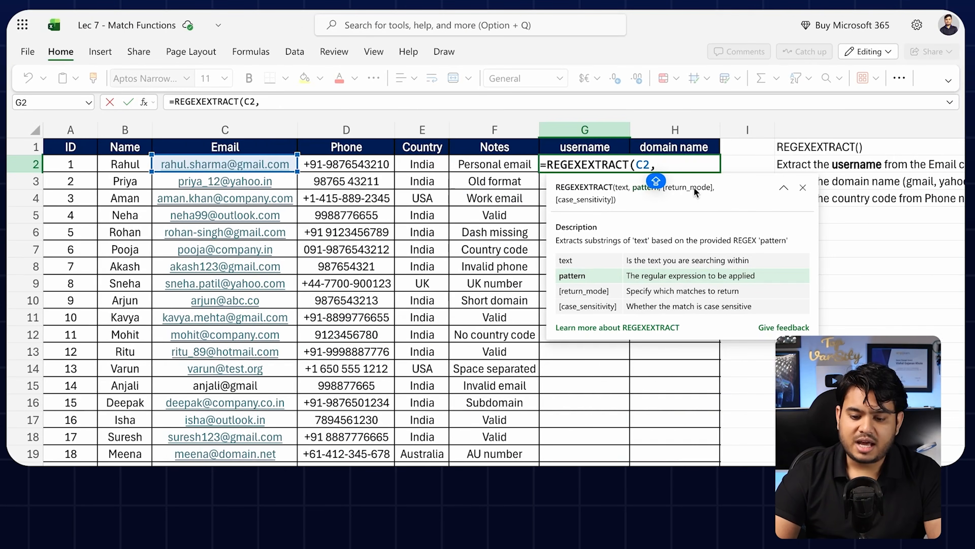
{"action": "left_click", "coordinate": [803, 187]}
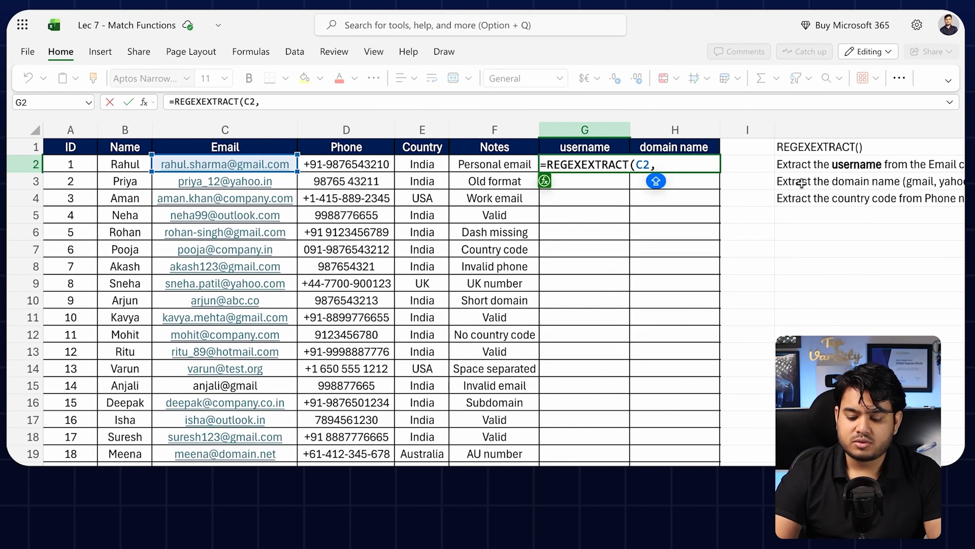
{"action": "key", "text": "Escape"}
{"action": "key", "text": "Return"}
Step: Copy the ChatGPT prompt text saved in K2
{"action": "scroll", "coordinate": [801, 184], "scroll_direction": "right", "scroll_amount": 2}
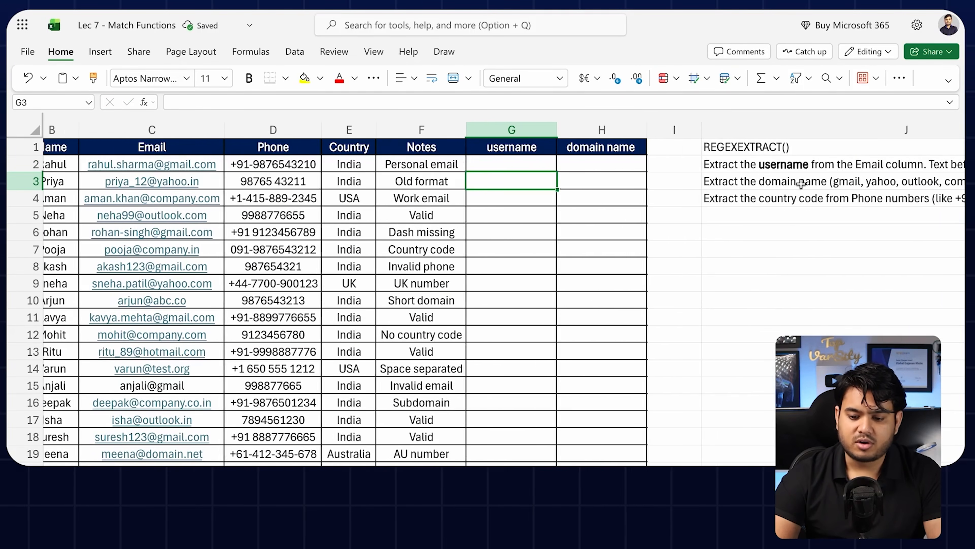
{"action": "scroll", "coordinate": [801, 185], "scroll_direction": "right", "scroll_amount": 6}
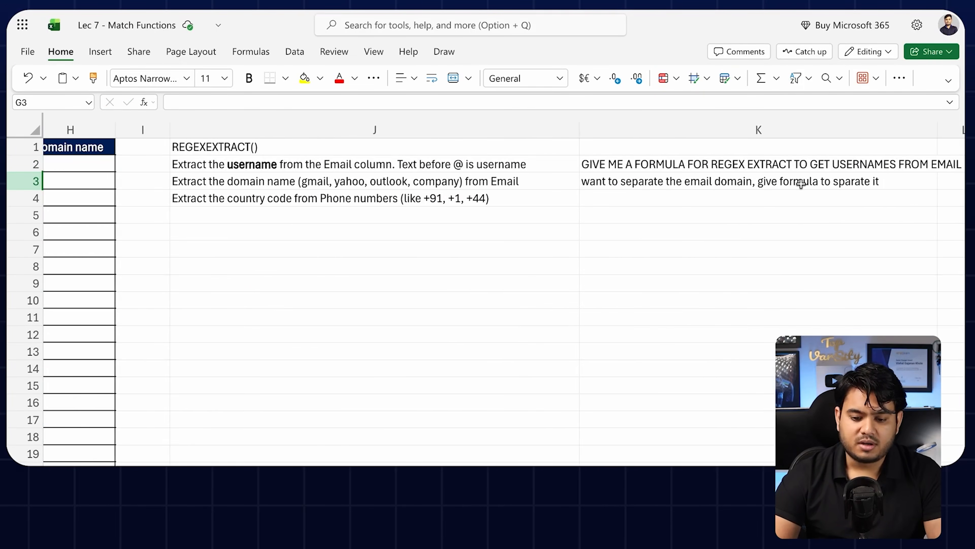
{"action": "scroll", "coordinate": [801, 184], "scroll_direction": "right", "scroll_amount": 1}
{"action": "left_click", "coordinate": [696, 166]}
{"action": "key", "text": "ctrl+c"}
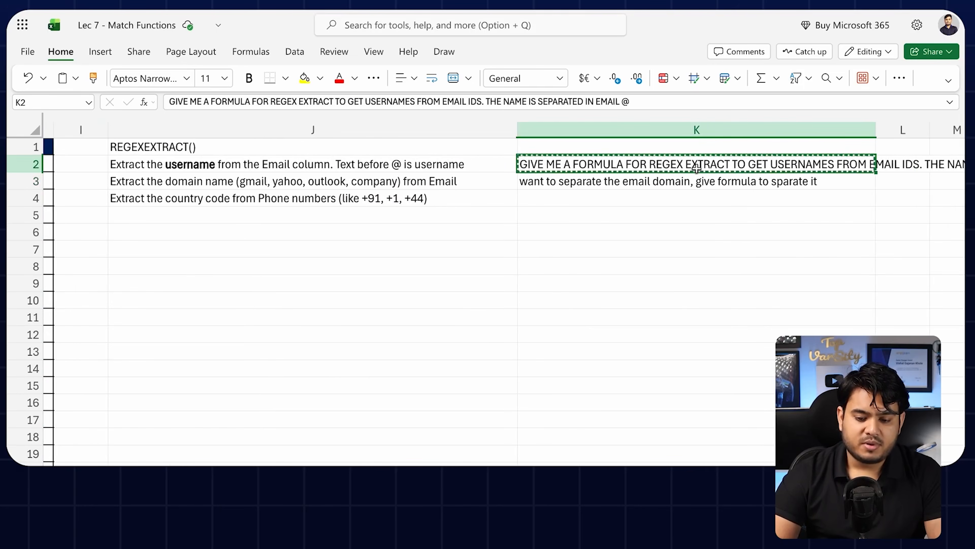
{"action": "scroll", "coordinate": [695, 166], "scroll_direction": "left", "scroll_amount": 8}
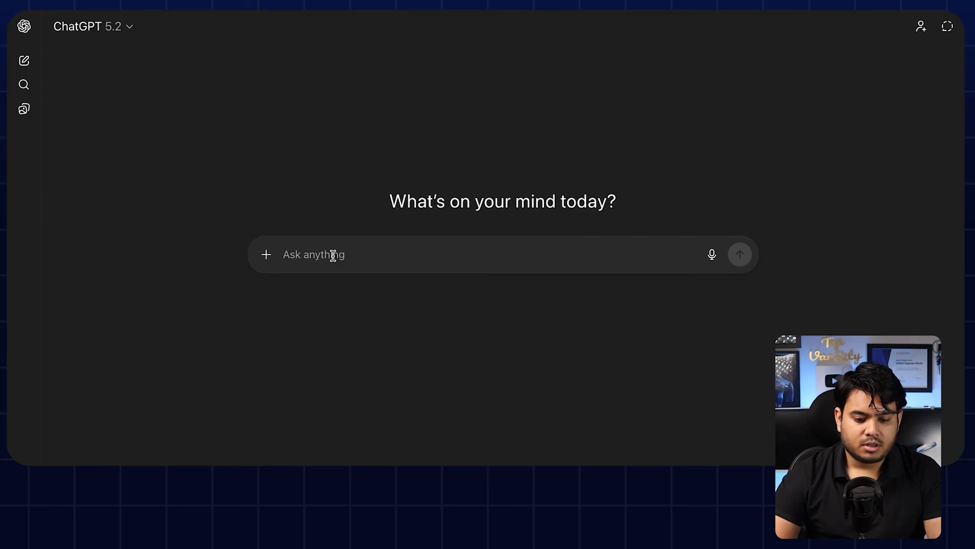
Step: Paste the K2 prompt into a new ChatGPT message and add 'BEFORE @.'
{"action": "left_click", "coordinate": [333, 256]}
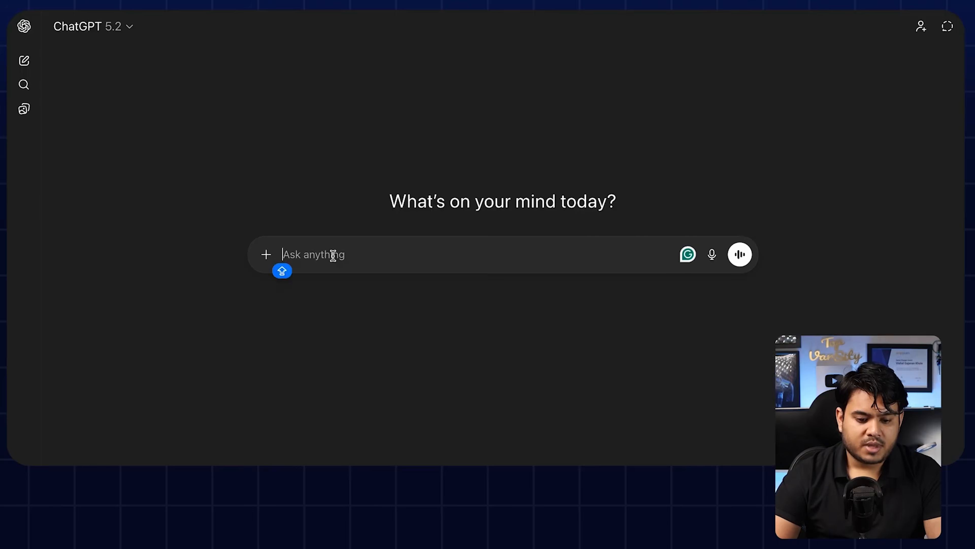
{"action": "key", "text": "ctrl+v"}
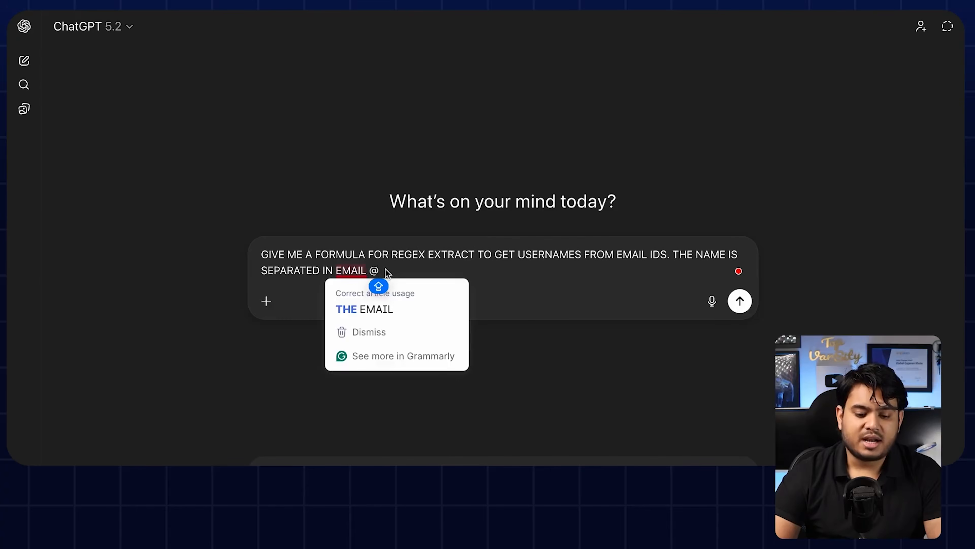
{"action": "key", "text": "Left"}
{"action": "type", "text": "B"}
{"action": "key", "text": "Caps_Lock"}
{"action": "type", "text": "EFORE"}
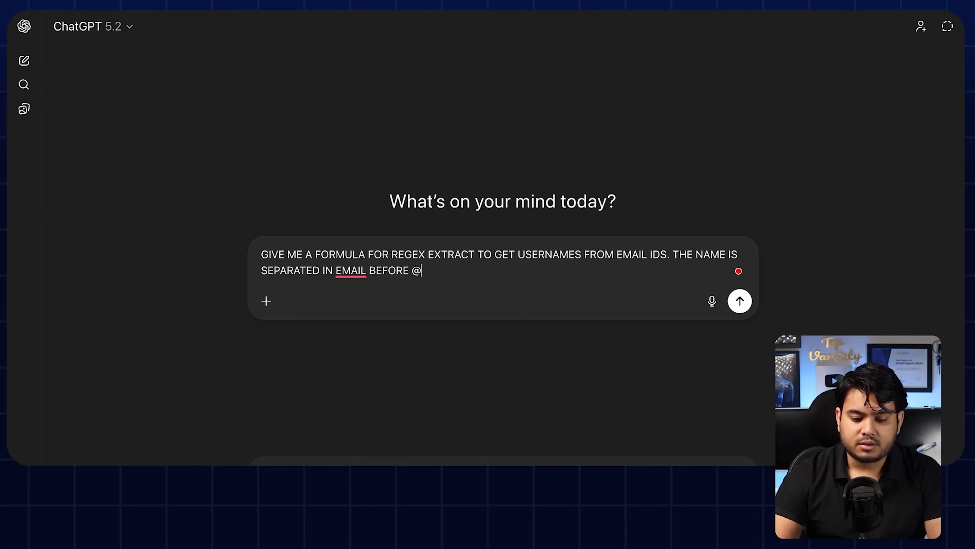
{"action": "key", "text": "Right"}
{"action": "type", "text": "."}
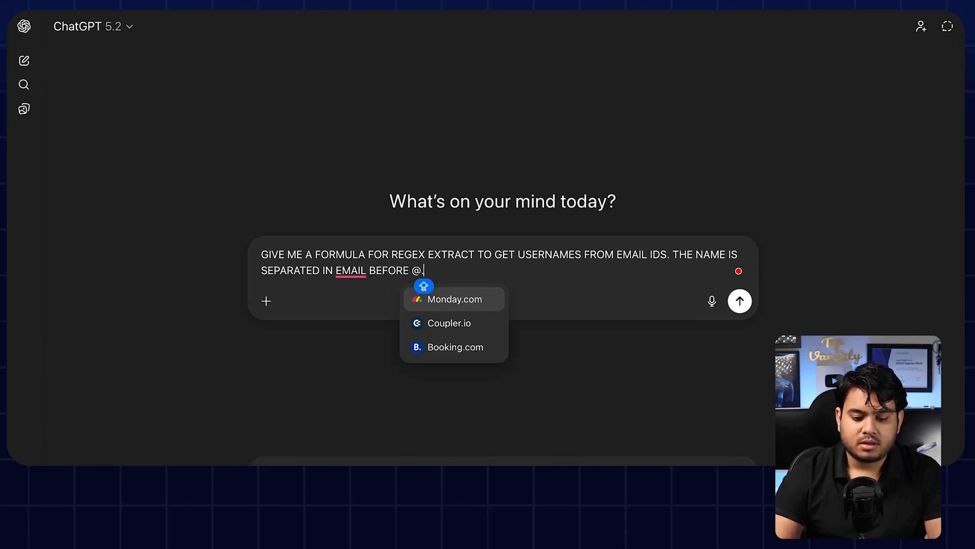
{"action": "key", "text": "Return"}
{"action": "key", "text": "shift+Return"}
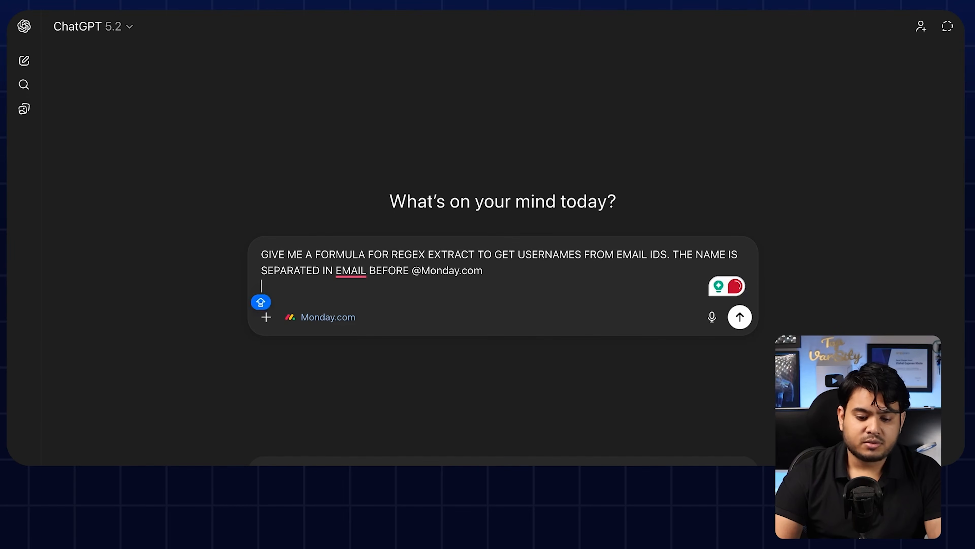
Step: Remove the Monday.com mention, add an example Gmail address noting text before @ is the username, and send
{"action": "left_click_drag", "start_coordinate": [422, 270], "coordinate": [525, 274]}
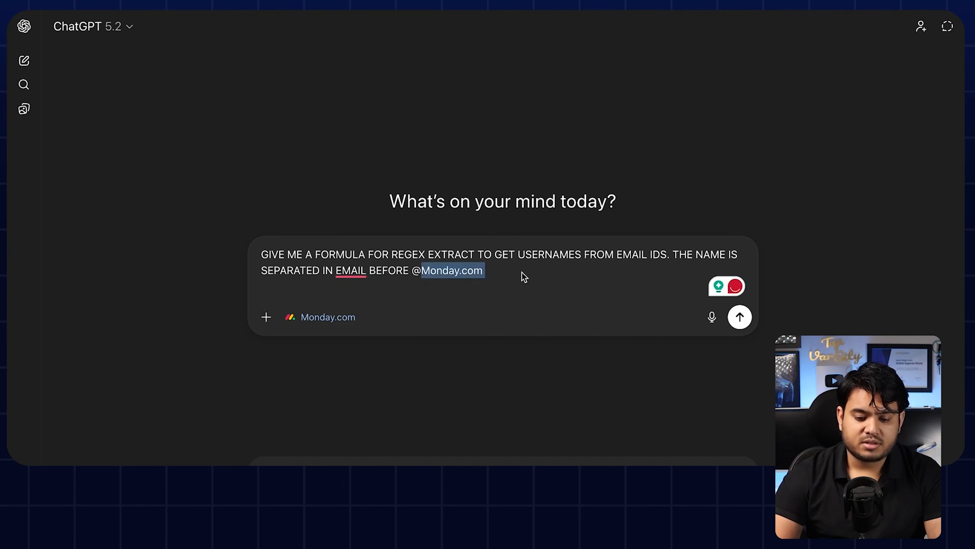
{"action": "key", "text": "BackSpace"}
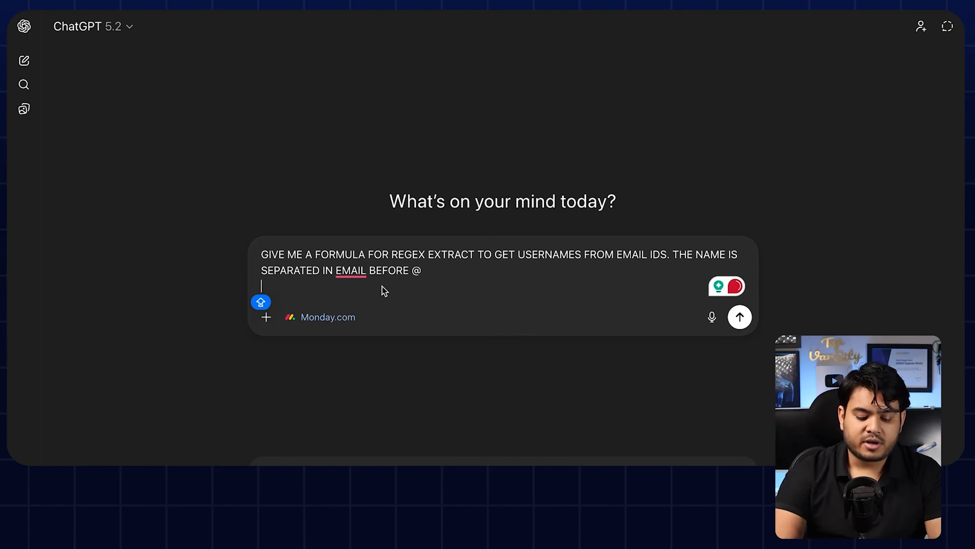
{"action": "key", "text": "shift+Return"}
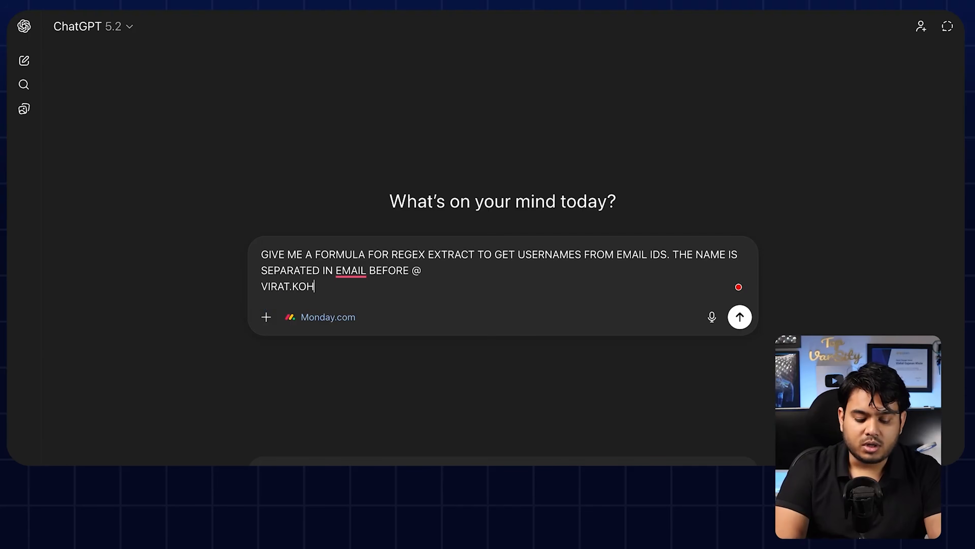
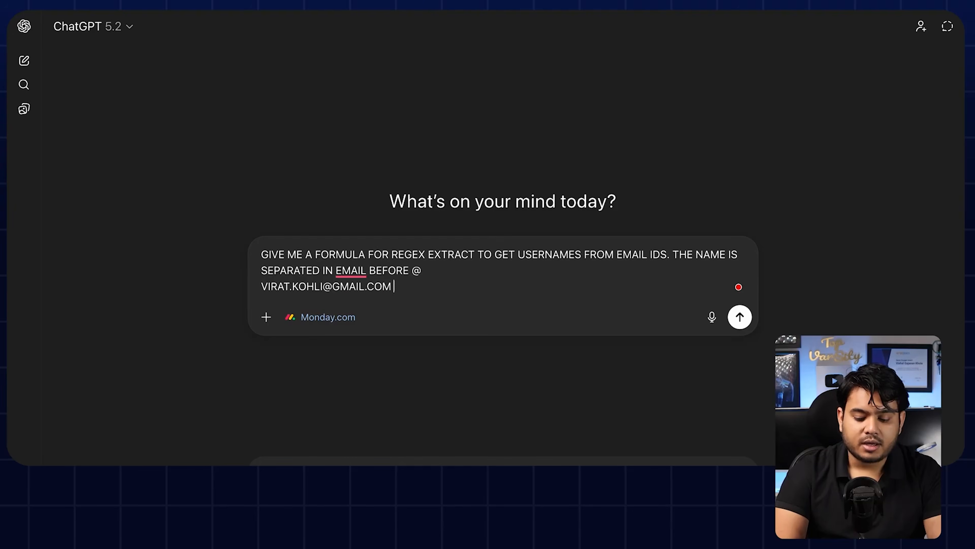
{"action": "type", "text": " - HERE BE"}
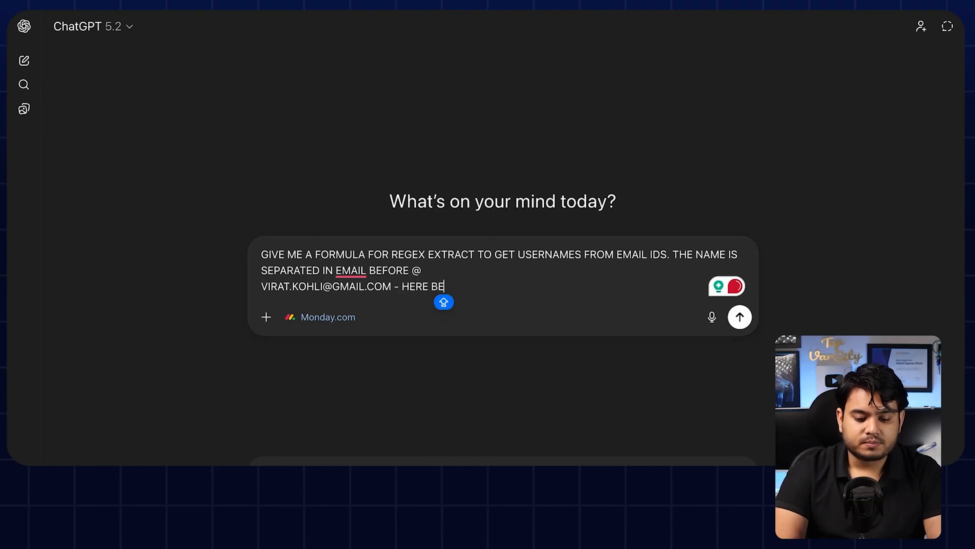
{"action": "type", "text": "FO"}
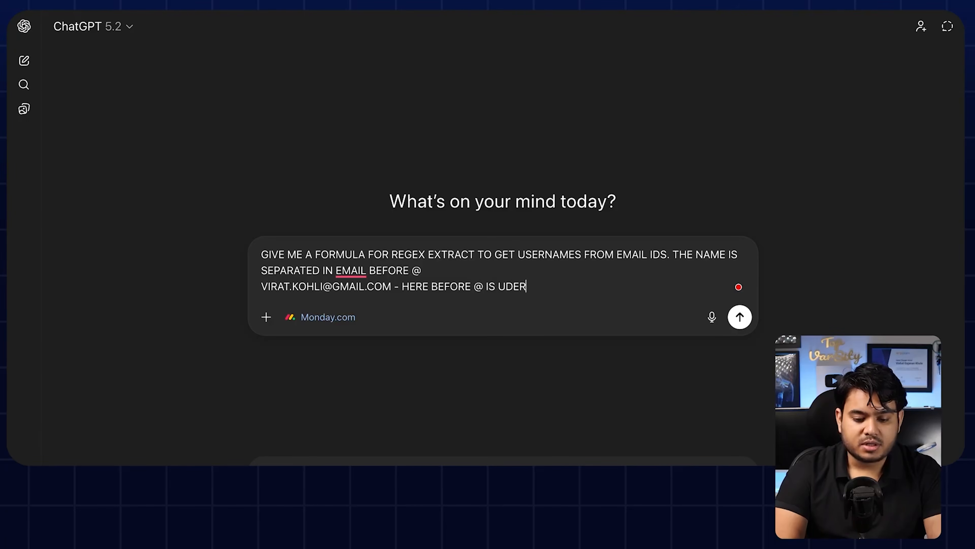
{"action": "type", "text": "RE @ IS USER NAME."}
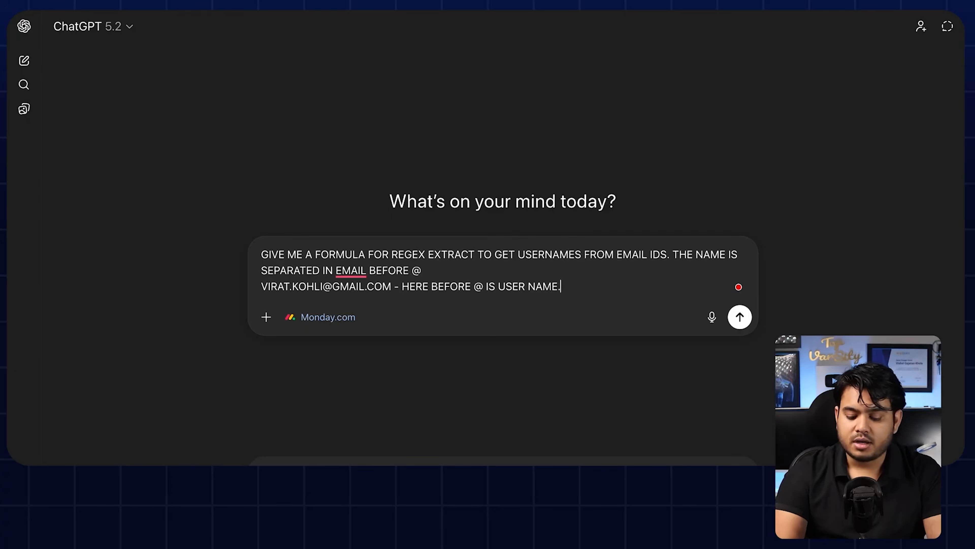
{"action": "key", "text": "Return"}
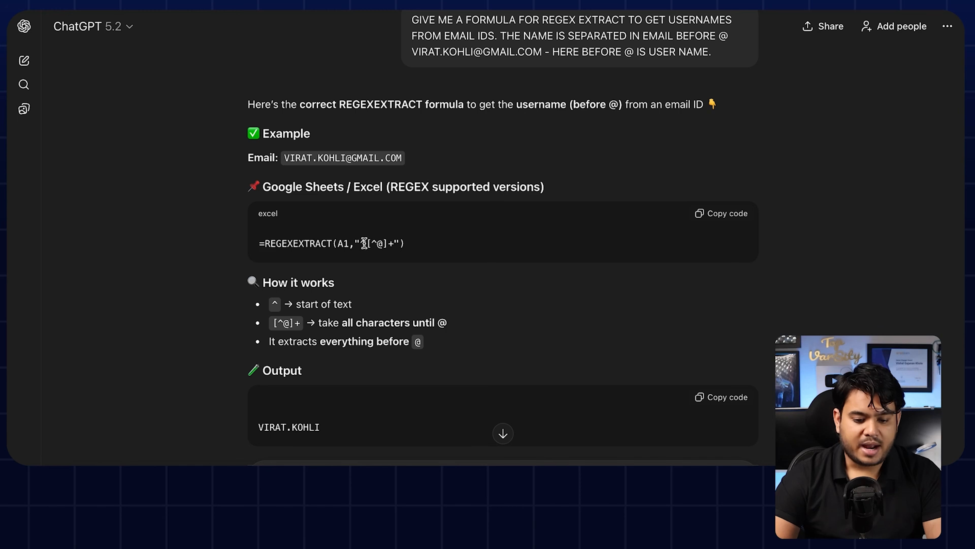
Step: Paste ChatGPT's pattern "^[^@]+" into G2's formula after the comma
{"action": "left_click_drag", "start_coordinate": [355, 242], "coordinate": [408, 242]}
{"action": "key", "text": "super+c"}
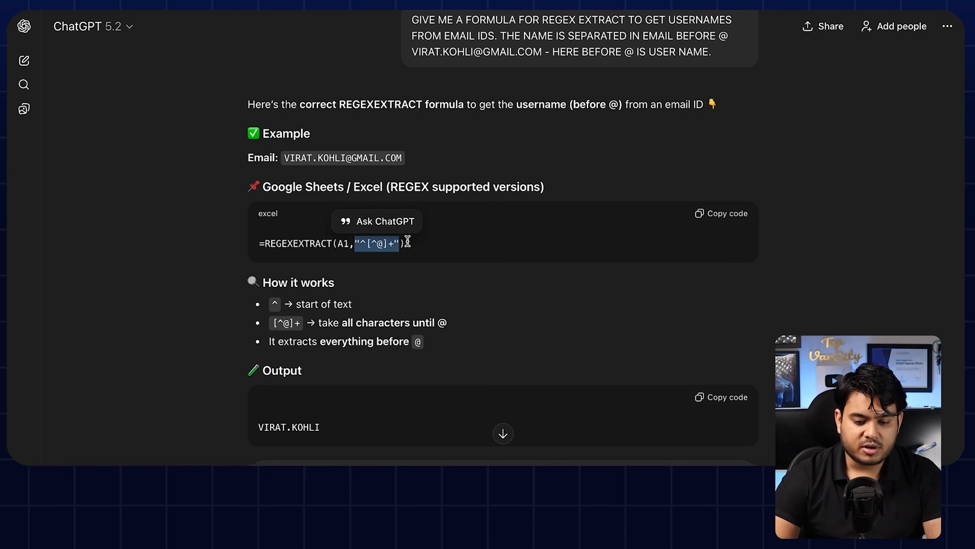
{"action": "left_click", "coordinate": [352, 3]}
{"action": "left_click", "coordinate": [659, 166]}
{"action": "key", "text": "super+v"}
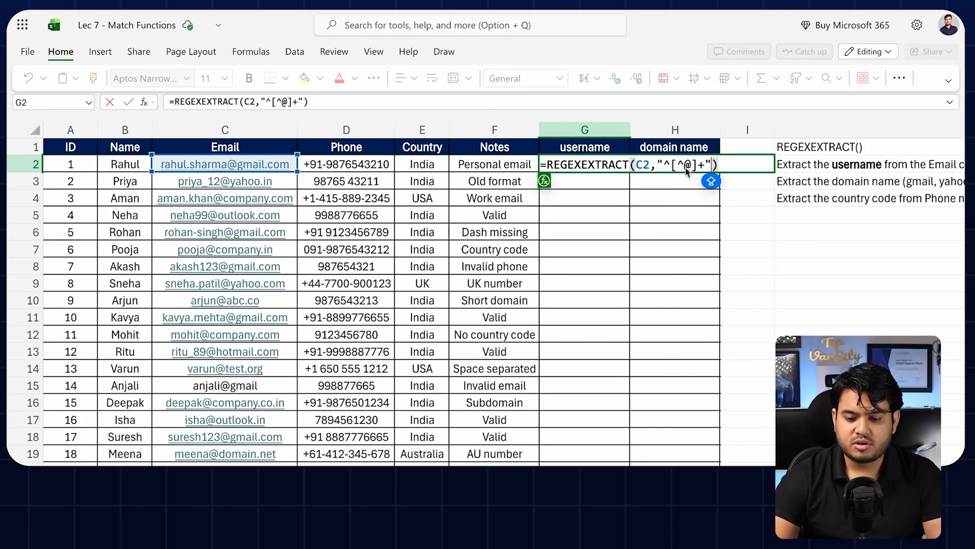
Step: Commit =REGEXEXTRACT(C2,"^[^@]+") in G2 and fill it down to row 22
{"action": "key", "text": "Return"}
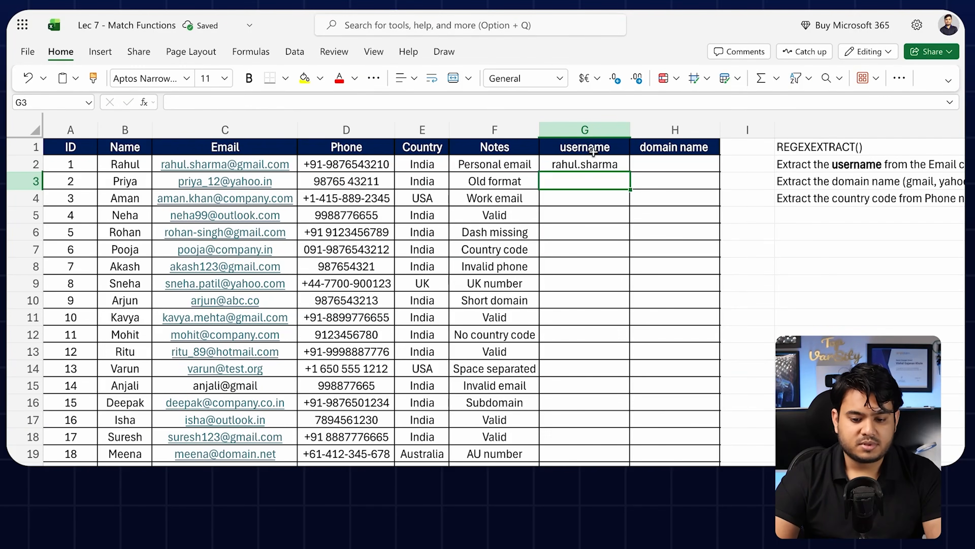
{"action": "left_click", "coordinate": [592, 161]}
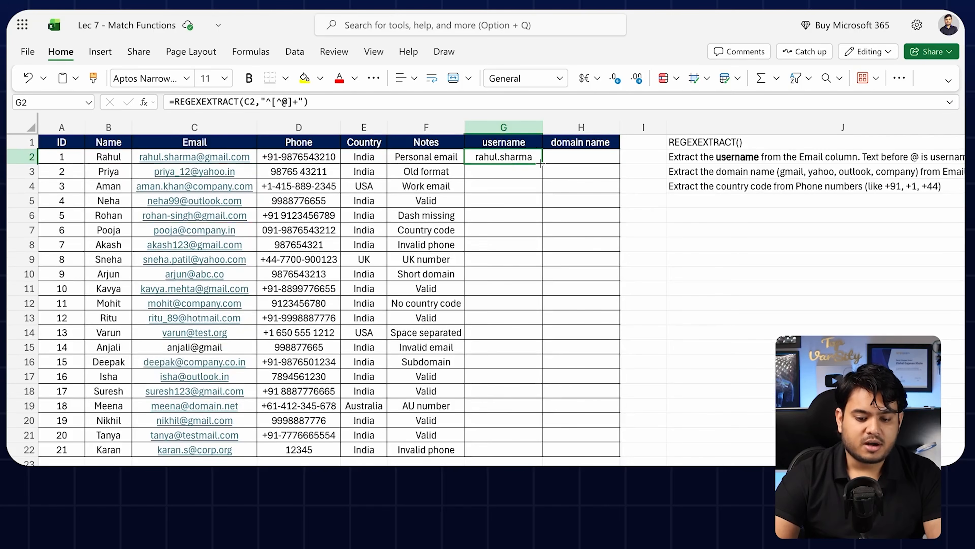
{"action": "left_click_drag", "start_coordinate": [541, 164], "coordinate": [511, 457]}
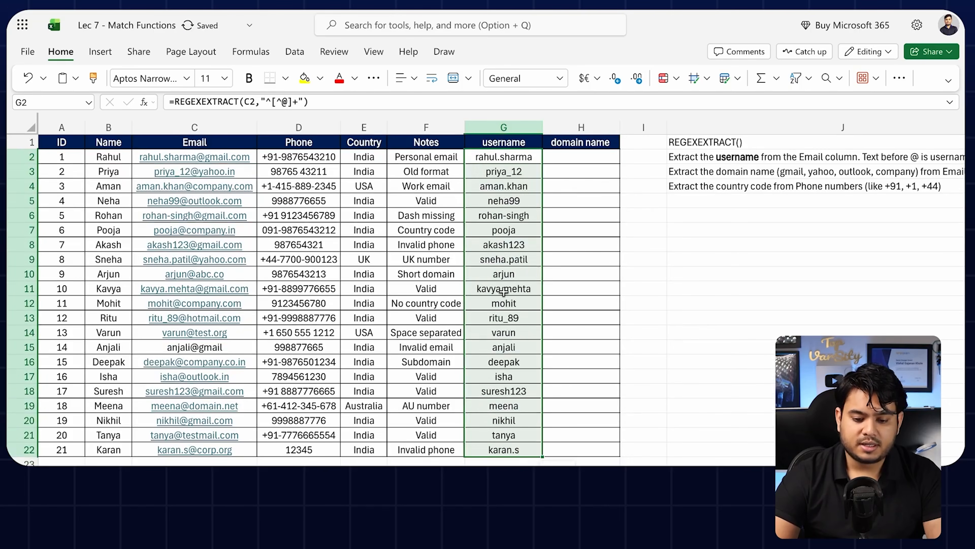
Step: Check the username formulas across several rows, then reopen and confirm G2's formula unchanged
{"action": "left_click", "coordinate": [509, 214]}
{"action": "left_click", "coordinate": [515, 198]}
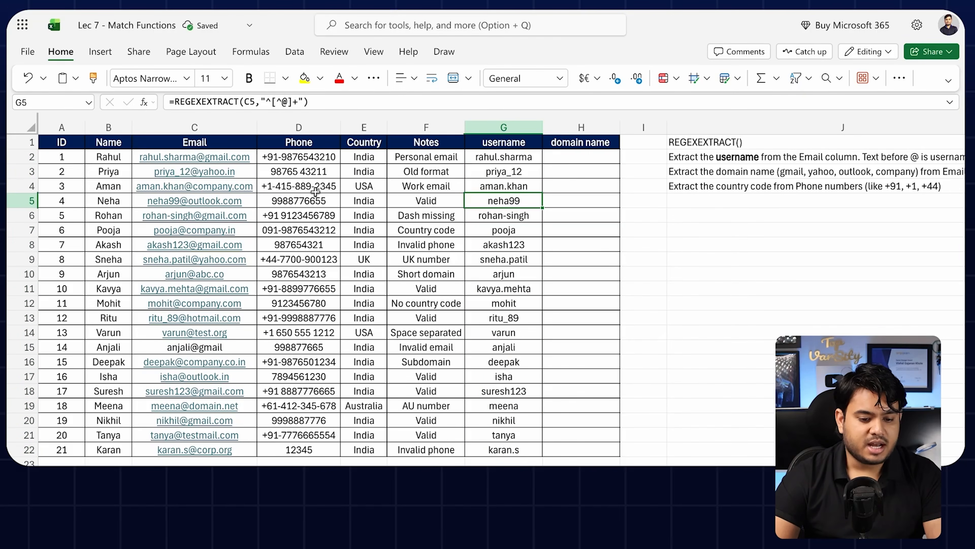
{"action": "left_click", "coordinate": [514, 229]}
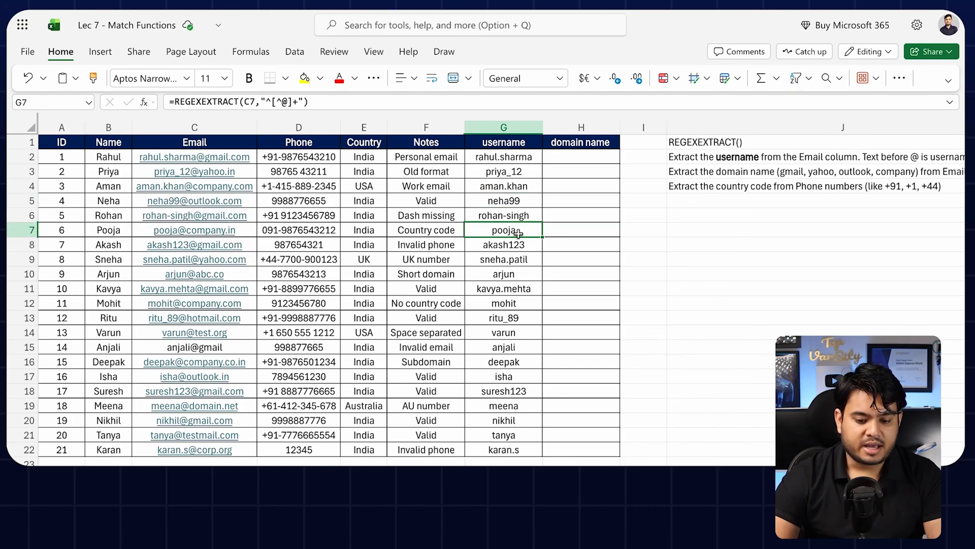
{"action": "left_click", "coordinate": [522, 248]}
{"action": "left_click", "coordinate": [503, 286]}
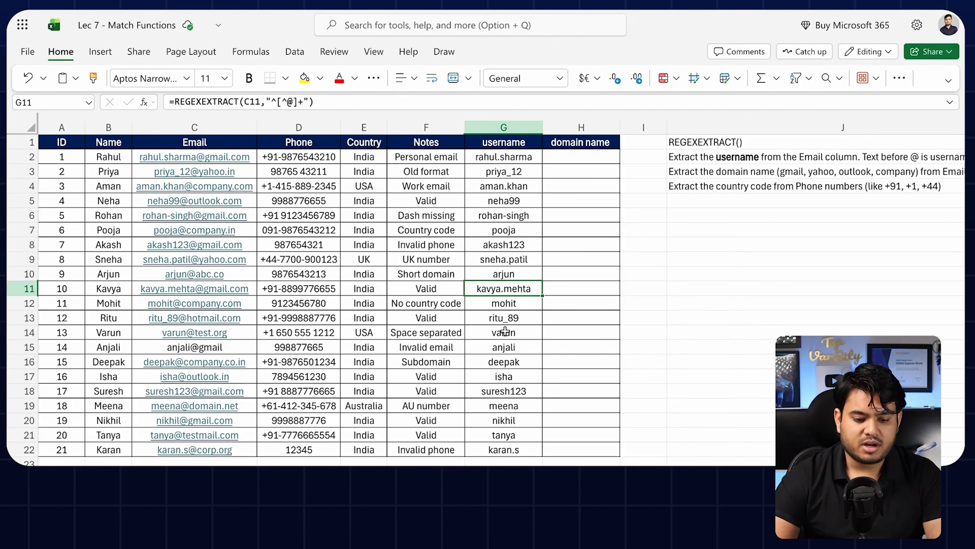
{"action": "left_click", "coordinate": [505, 331]}
{"action": "left_click", "coordinate": [496, 372]}
{"action": "left_click", "coordinate": [504, 404]}
{"action": "left_click", "coordinate": [505, 433]}
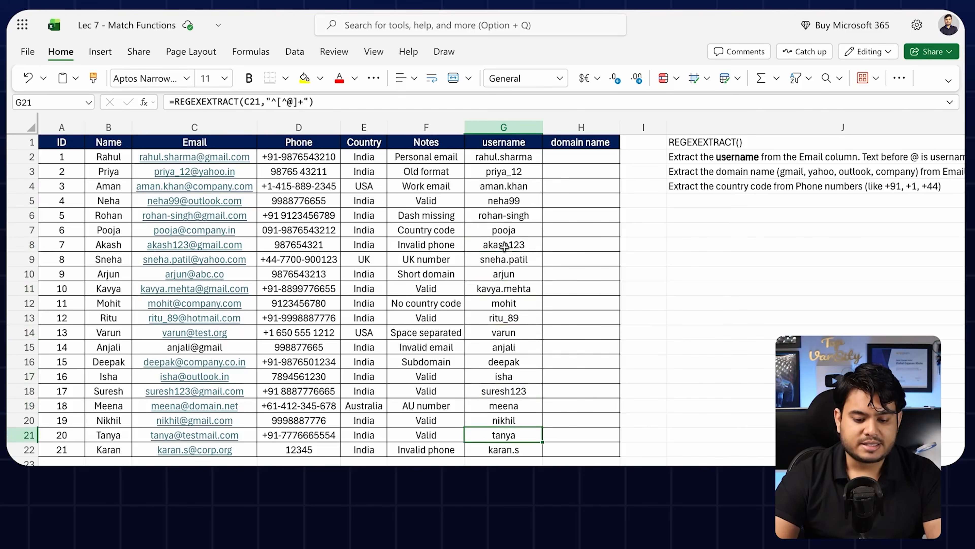
{"action": "left_click", "coordinate": [505, 248]}
{"action": "left_click", "coordinate": [518, 172]}
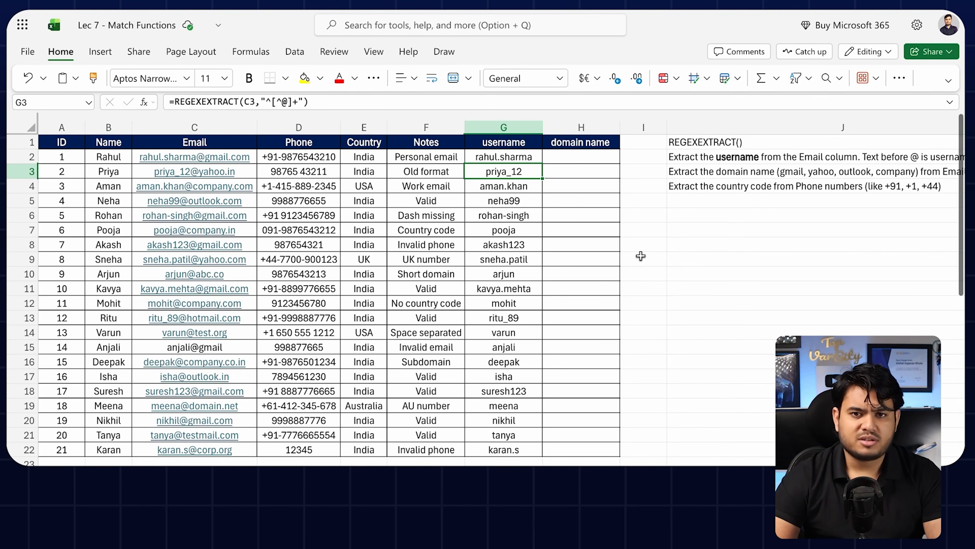
{"action": "double_click", "coordinate": [504, 156]}
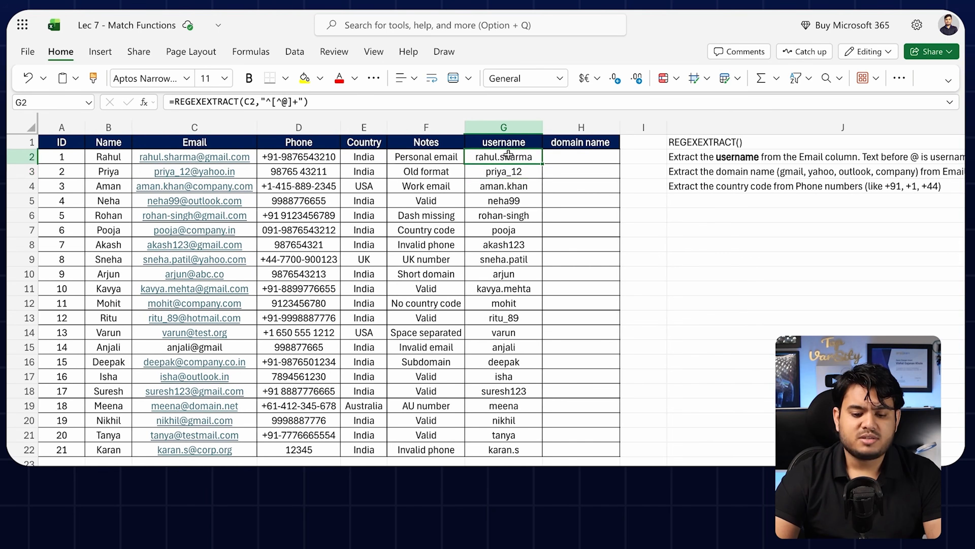
{"action": "left_click", "coordinate": [611, 161]}
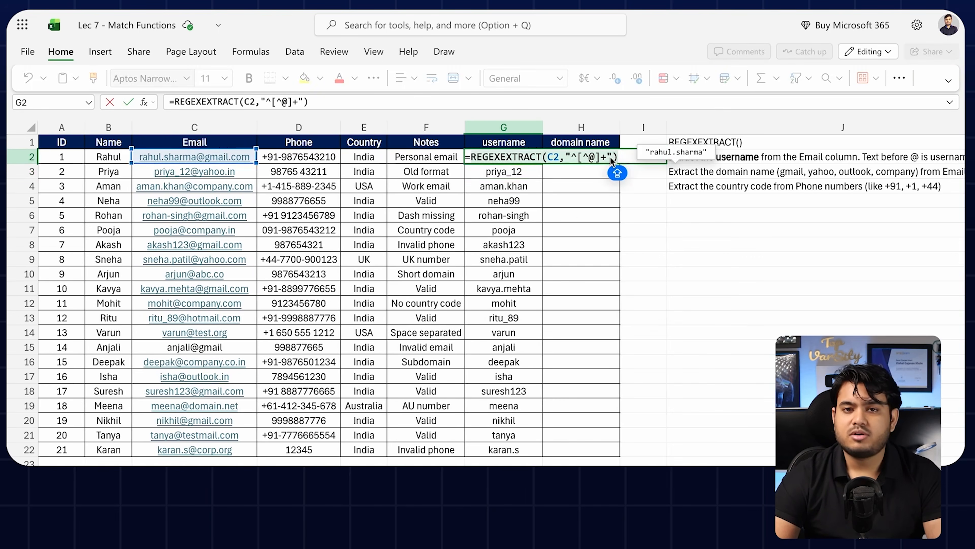
{"action": "key", "text": "Return"}
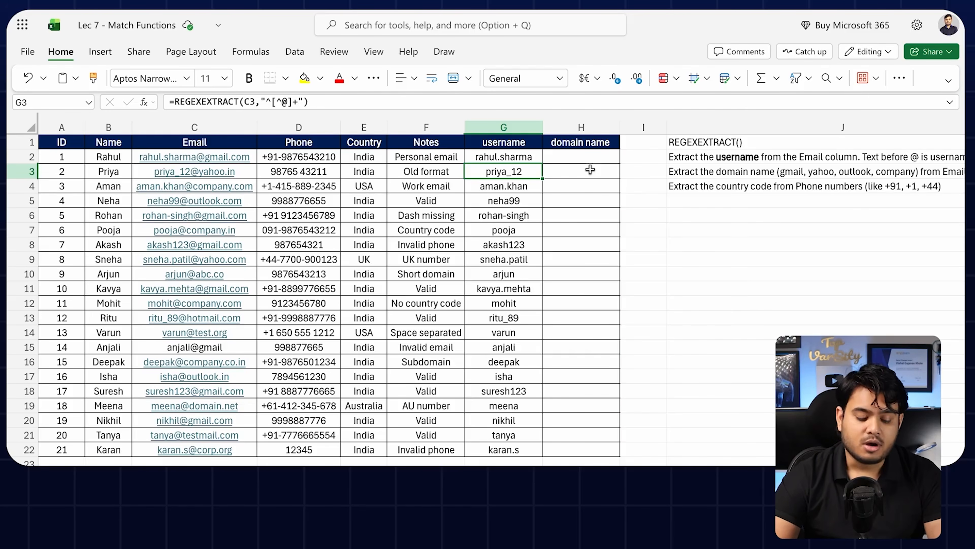
Step: Copy the domain-separation prompt from K3
{"action": "scroll", "coordinate": [666, 160], "scroll_direction": "right", "scroll_amount": 5}
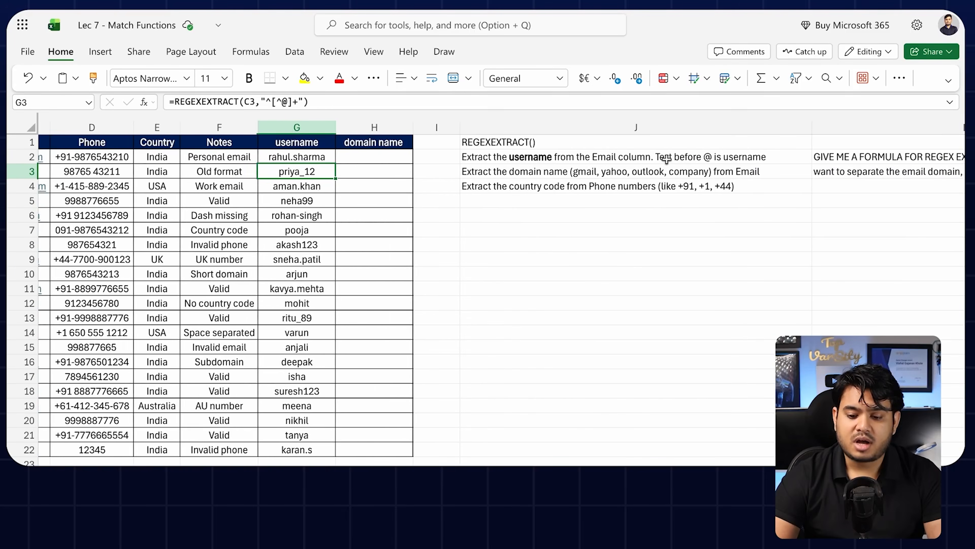
{"action": "scroll", "coordinate": [666, 160], "scroll_direction": "right", "scroll_amount": 4}
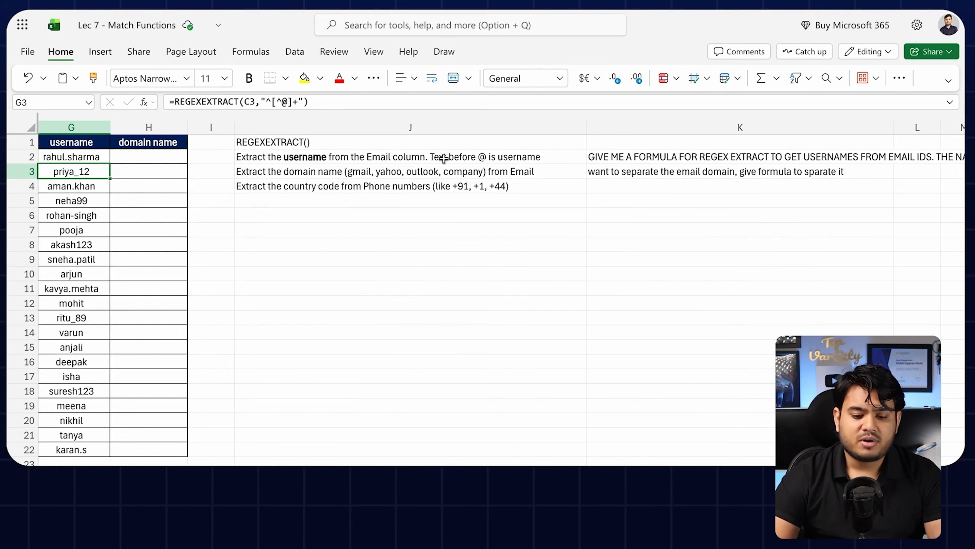
{"action": "left_click", "coordinate": [442, 169]}
{"action": "scroll", "coordinate": [441, 166], "scroll_direction": "left", "scroll_amount": 9}
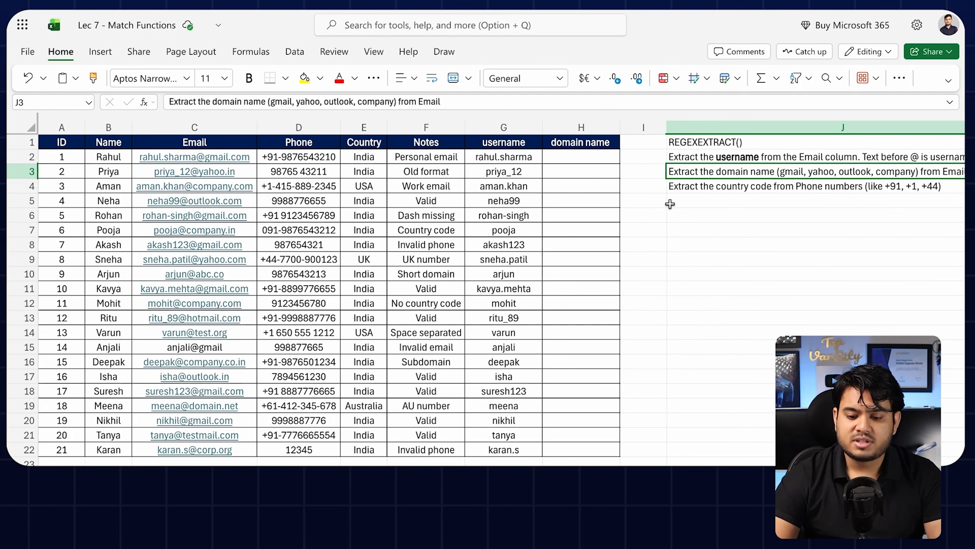
{"action": "scroll", "coordinate": [670, 204], "scroll_direction": "right", "scroll_amount": 2}
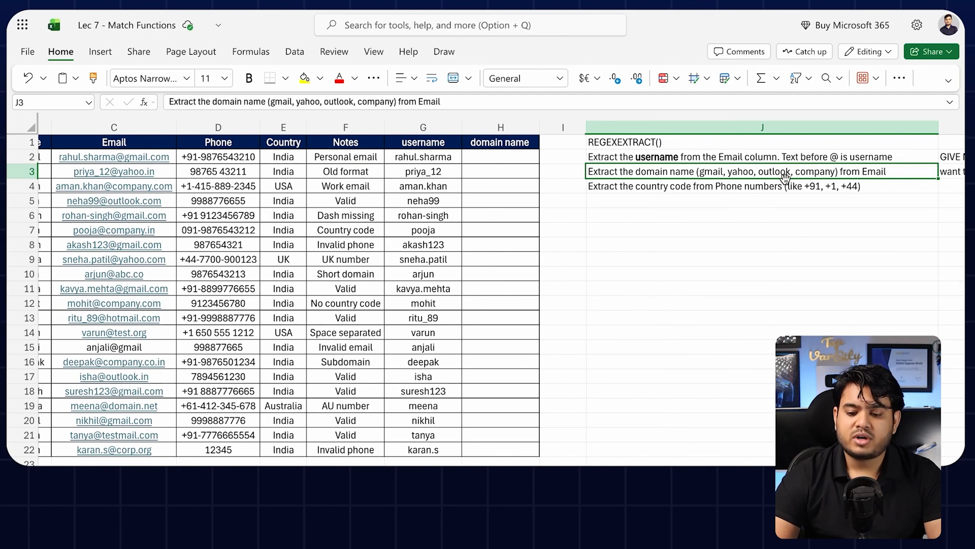
{"action": "scroll", "coordinate": [768, 184], "scroll_direction": "right", "scroll_amount": 2}
{"action": "scroll", "coordinate": [755, 190], "scroll_direction": "left", "scroll_amount": 4}
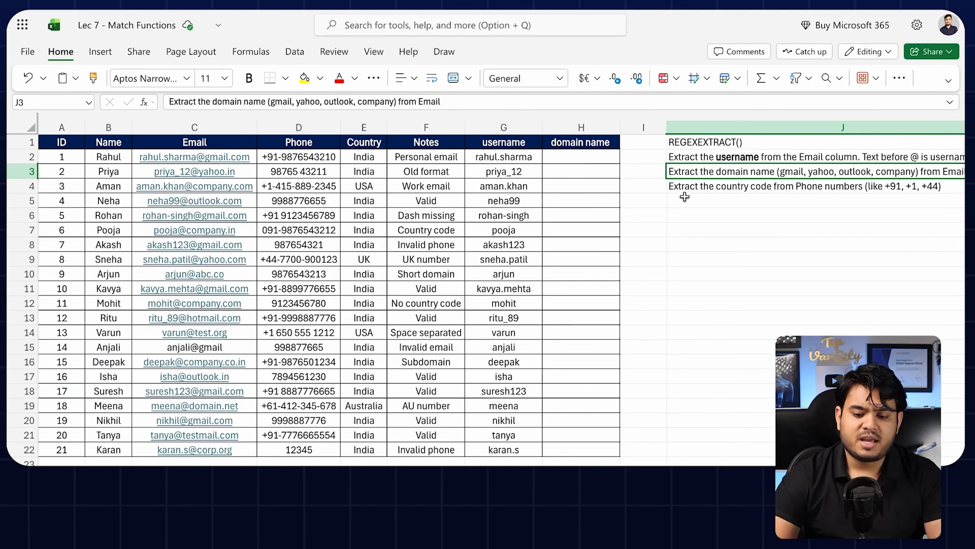
{"action": "scroll", "coordinate": [684, 197], "scroll_direction": "right", "scroll_amount": 5}
{"action": "left_click", "coordinate": [590, 174]}
{"action": "key", "text": "ctrl+c"}
Step: Paste the domain prompt into ChatGPT and send it
{"action": "scroll", "coordinate": [695, 215], "scroll_direction": "left", "scroll_amount": 4}
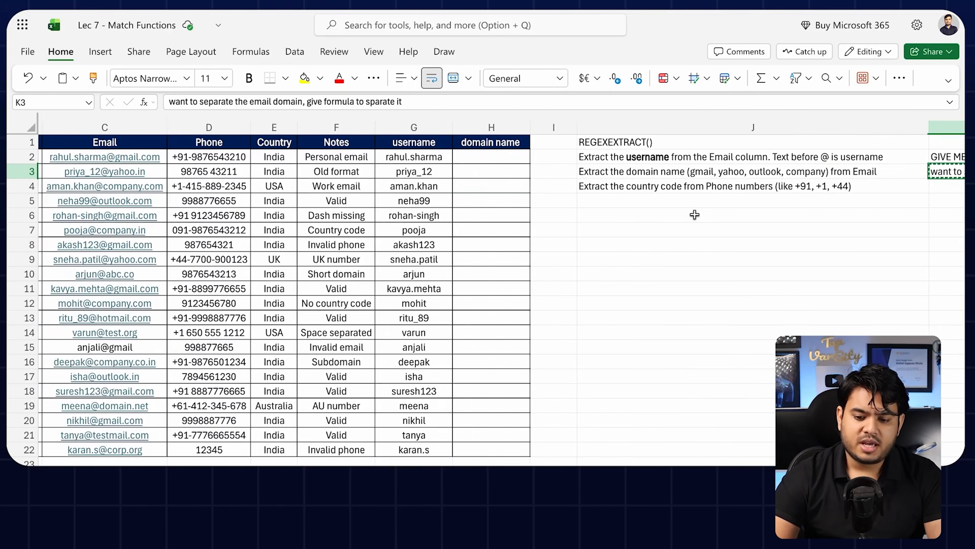
{"action": "scroll", "coordinate": [694, 214], "scroll_direction": "right", "scroll_amount": 3}
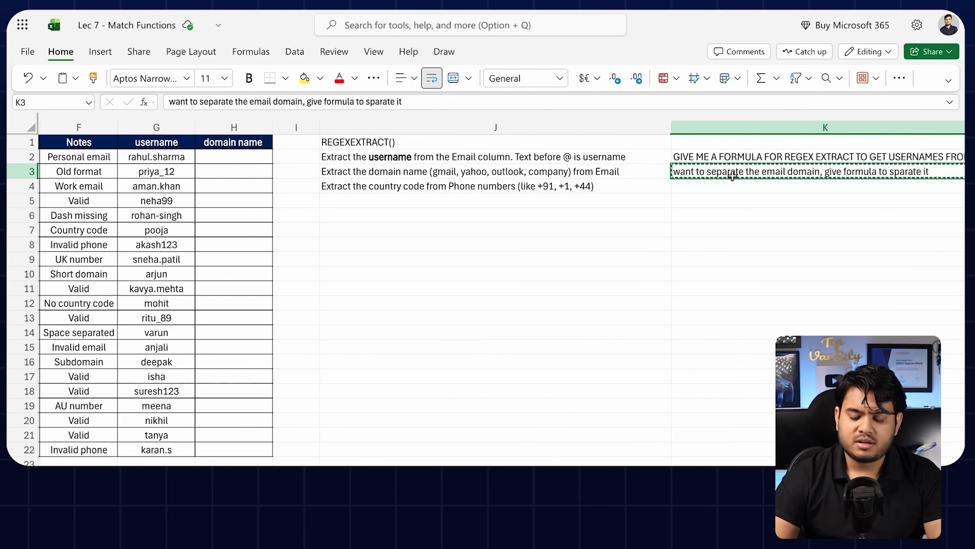
{"action": "scroll", "coordinate": [606, 208], "scroll_direction": "left", "scroll_amount": 5}
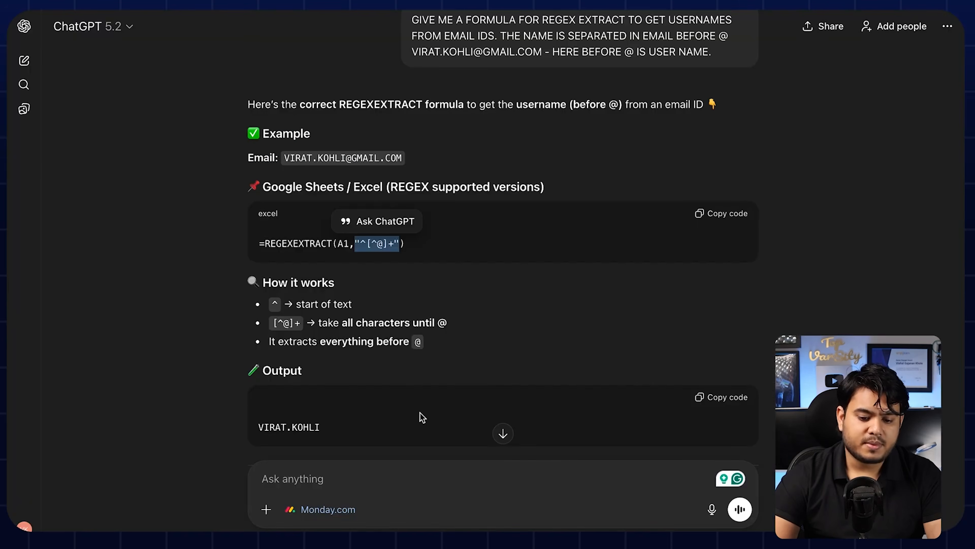
{"action": "left_click", "coordinate": [418, 483]}
{"action": "key", "text": "ctrl+v"}
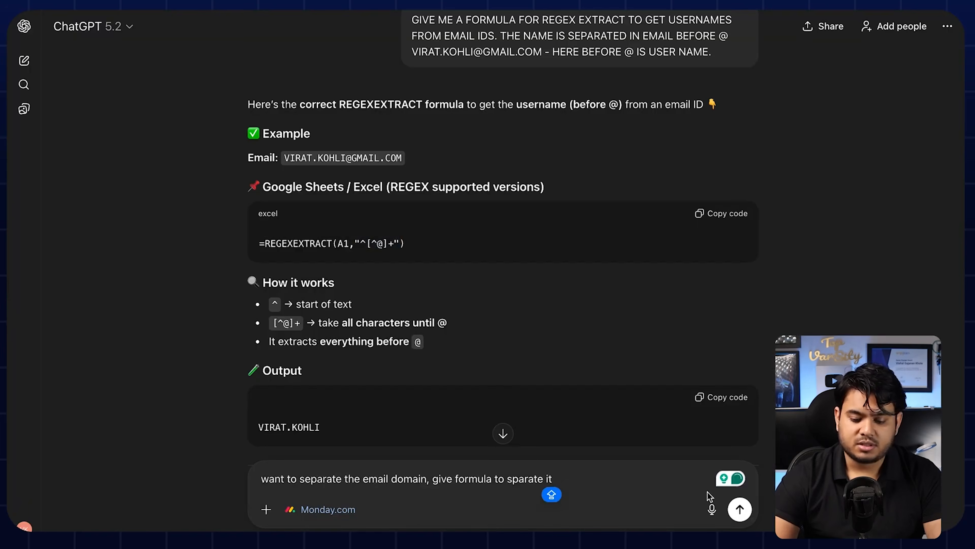
{"action": "key", "text": "Return"}
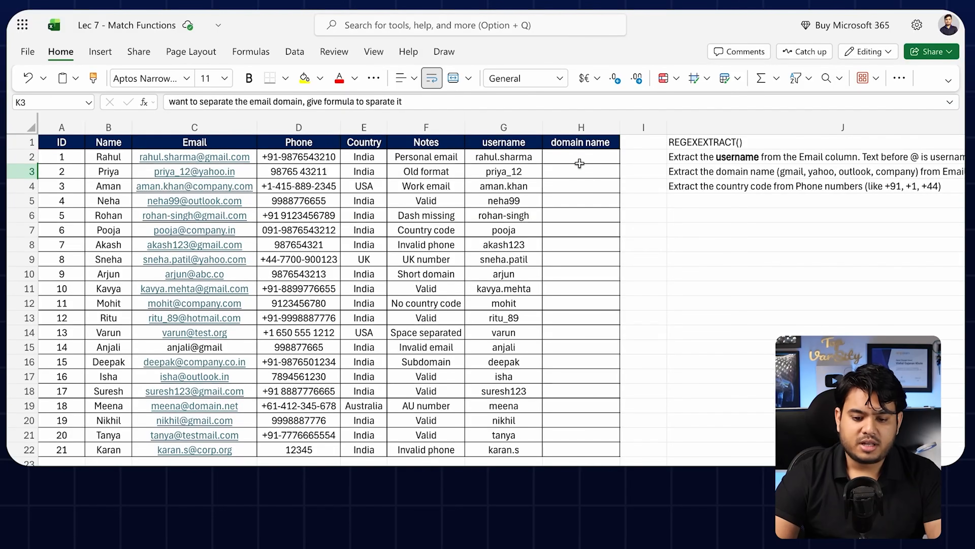
Step: Build =REGEXEXTRACT(C2,"@(.+)" in H2 using the domain pattern copied from ChatGPT
{"action": "left_click", "coordinate": [571, 156]}
{"action": "type", "text": "=RE"}
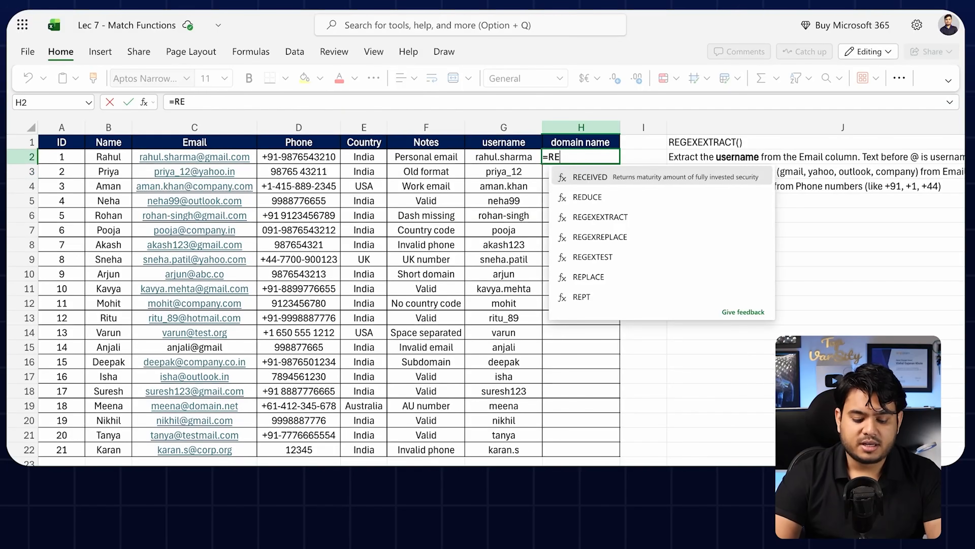
{"action": "type", "text": "G"}
{"action": "left_click", "coordinate": [599, 176]}
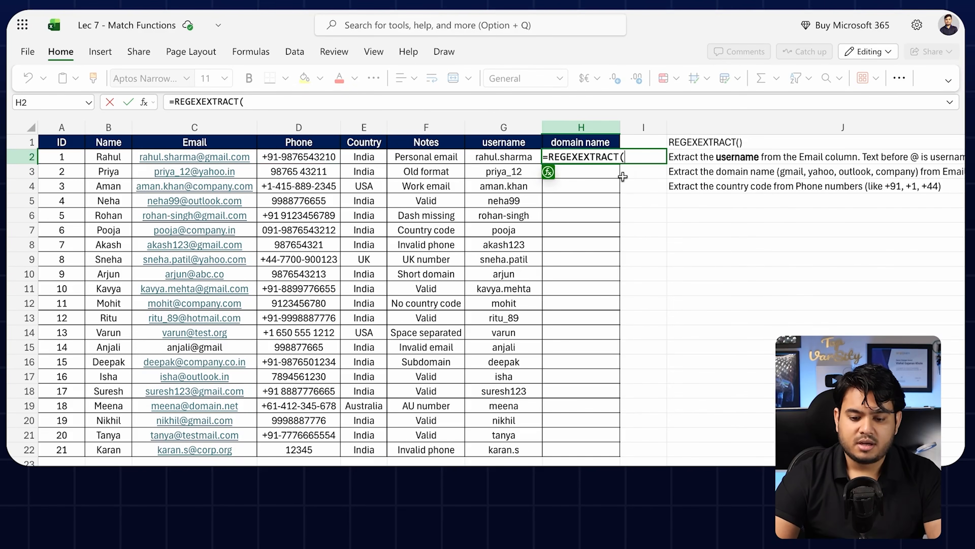
{"action": "left_click", "coordinate": [242, 155]}
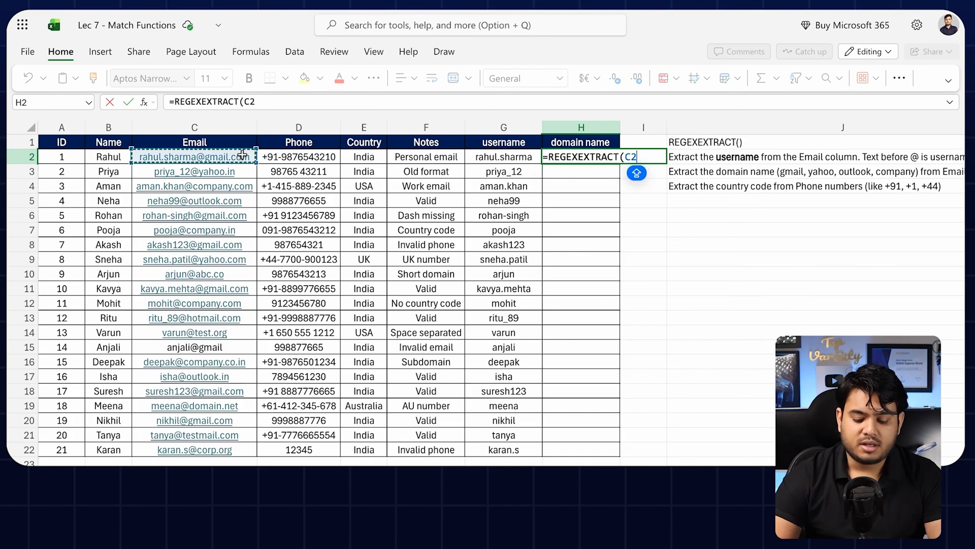
{"action": "type", "text": ","}
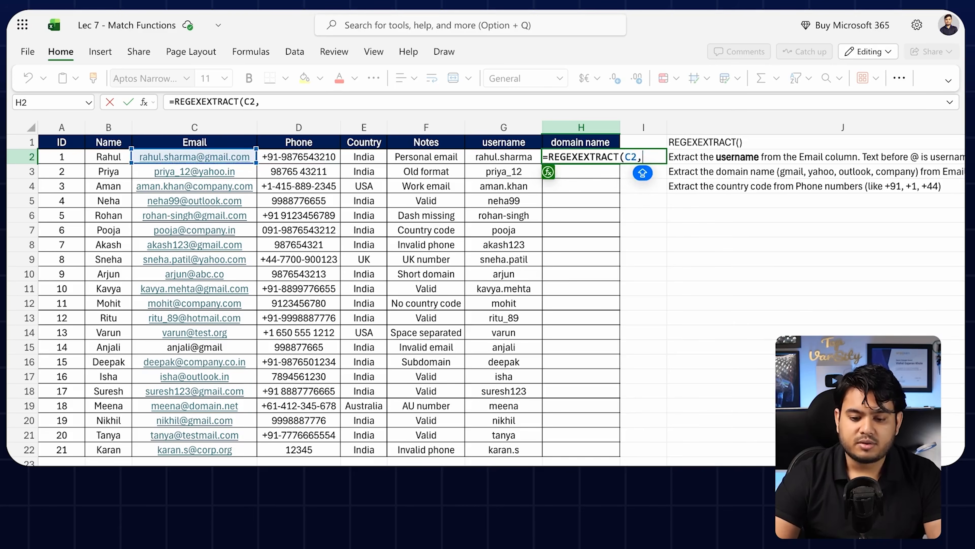
{"action": "key", "text": "ctrl+Tab"}
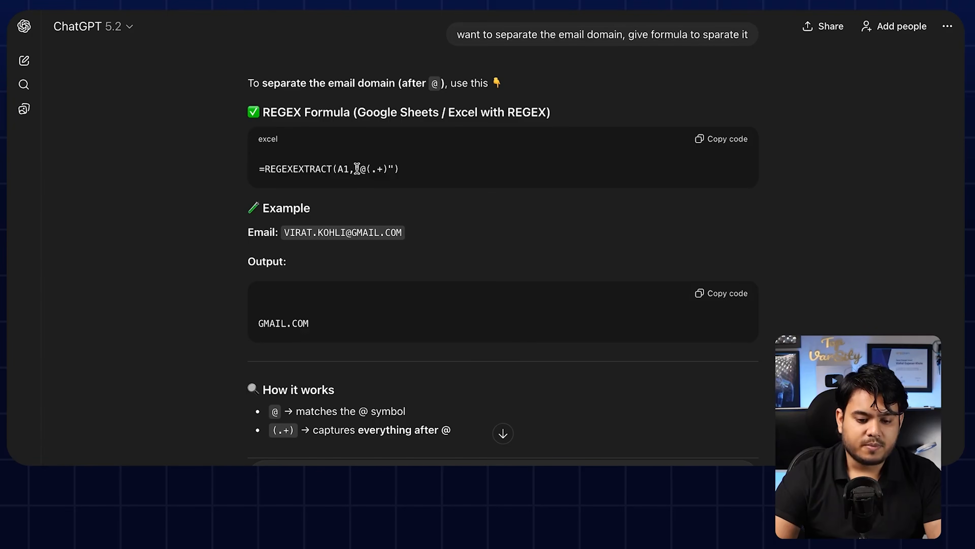
{"action": "left_click_drag", "start_coordinate": [354, 169], "coordinate": [393, 169]}
{"action": "key", "text": "super+c"}
{"action": "key", "text": "ctrl+Tab"}
{"action": "key", "text": "super+v"}
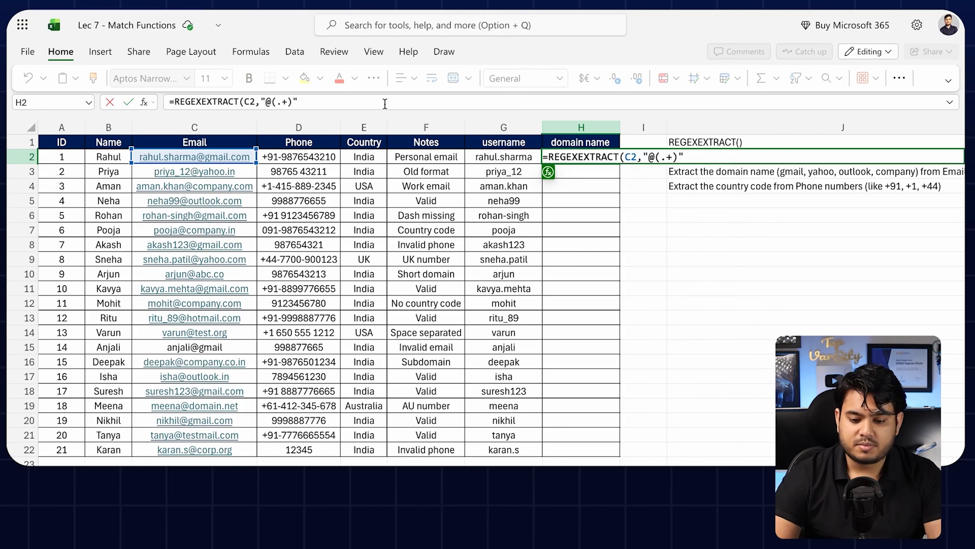
Step: Close and commit the H2 domain formula, then fill it down to row 22
{"action": "type", "text": ")"}
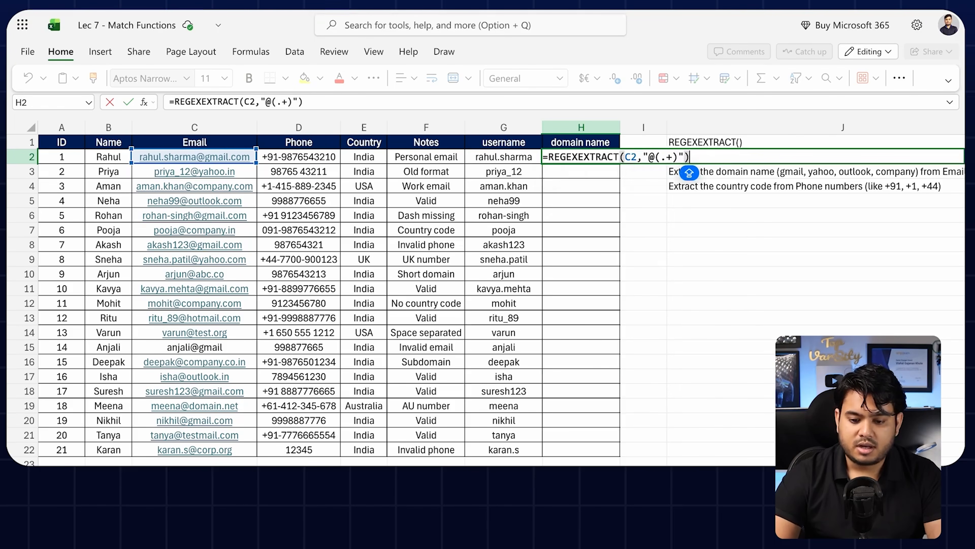
{"action": "key", "text": "Return"}
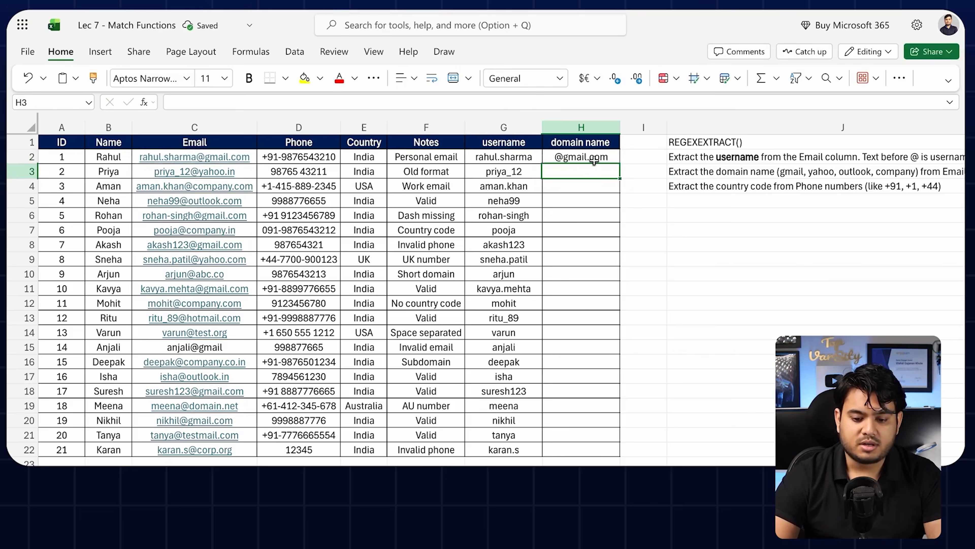
{"action": "left_click", "coordinate": [594, 158]}
{"action": "left_click_drag", "start_coordinate": [620, 164], "coordinate": [580, 446]}
{"action": "left_click", "coordinate": [671, 302]}
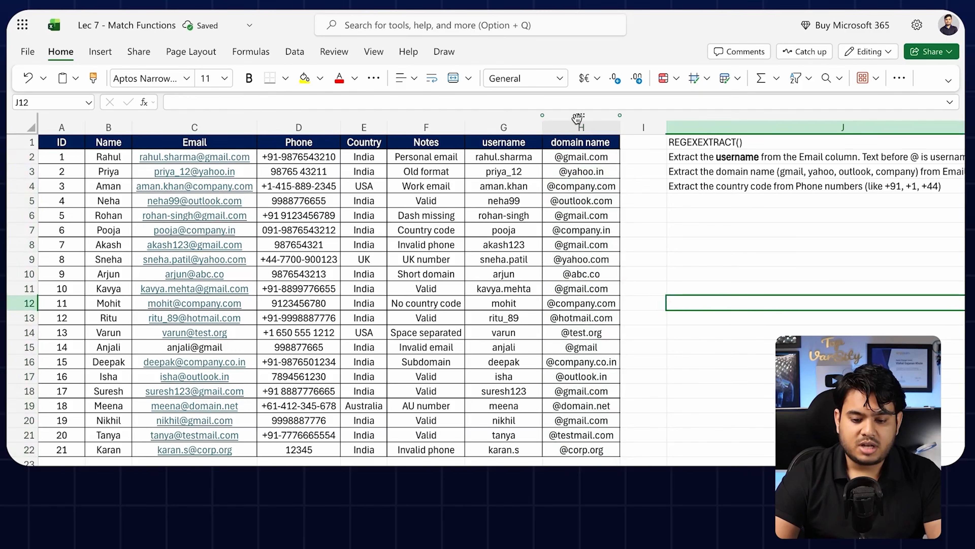
Step: Review the domain results in rows 9 to 21, then advance to the REGEXREPLACE slide
{"action": "left_click", "coordinate": [595, 229]}
{"action": "left_click", "coordinate": [595, 245]}
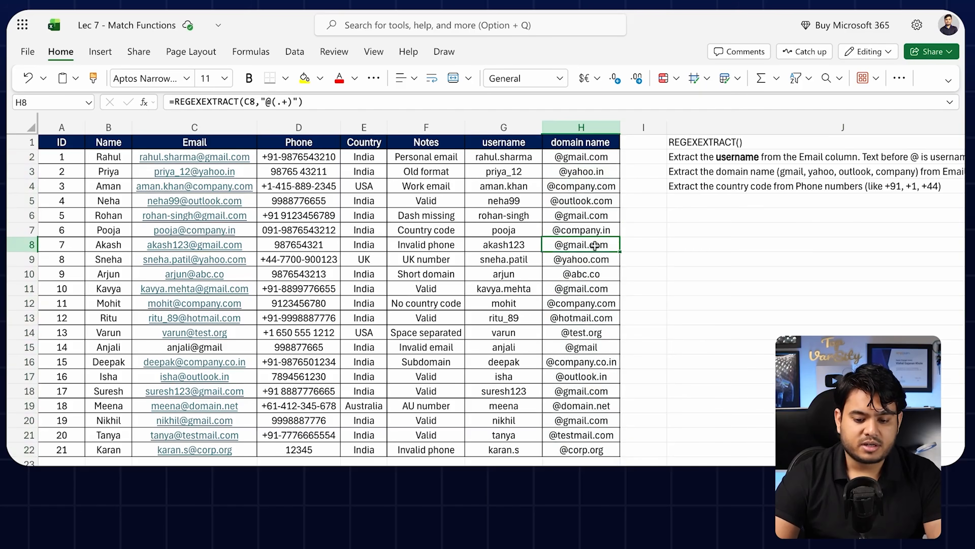
{"action": "left_click", "coordinate": [595, 259]}
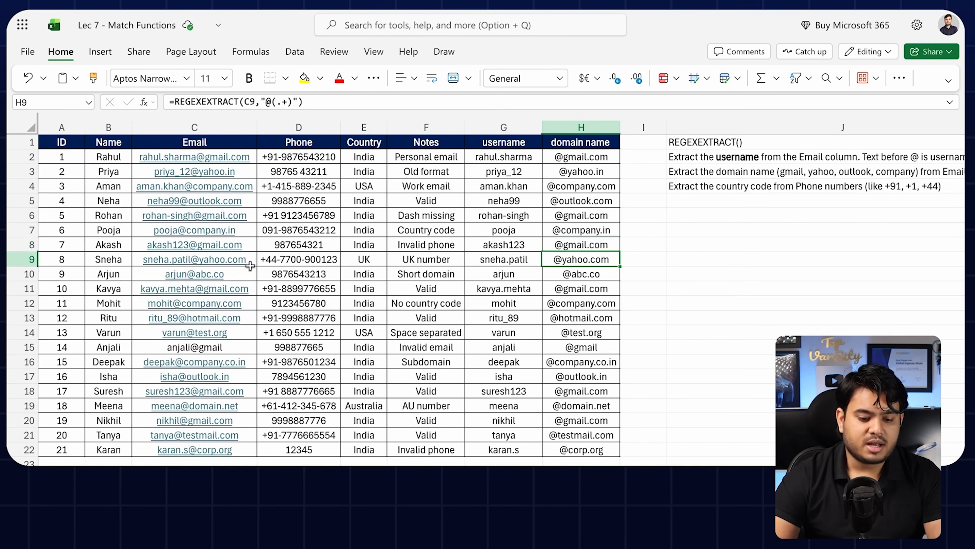
{"action": "left_click_drag", "start_coordinate": [596, 260], "coordinate": [596, 439]}
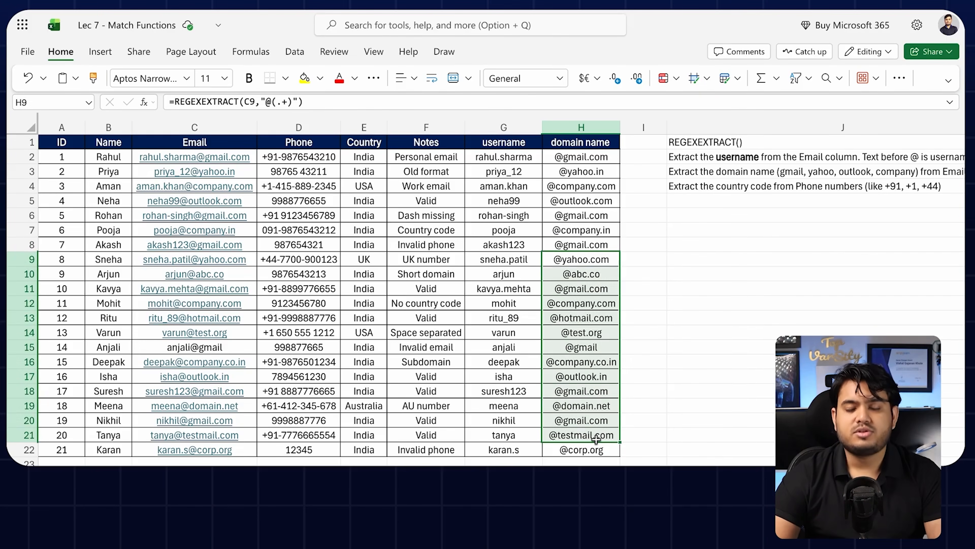
{"action": "left_click", "coordinate": [596, 439]}
{"action": "left_click", "coordinate": [588, 332]}
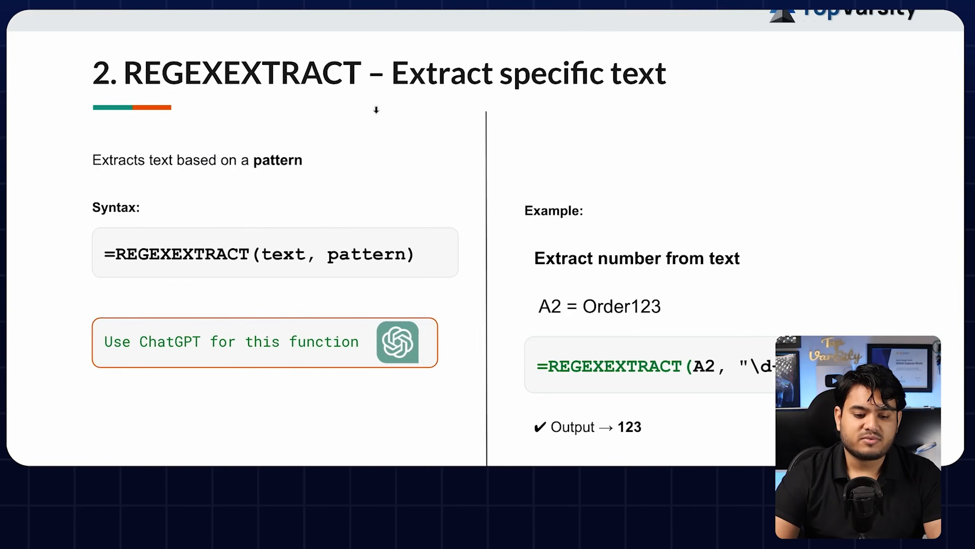
{"action": "key", "text": "Right"}
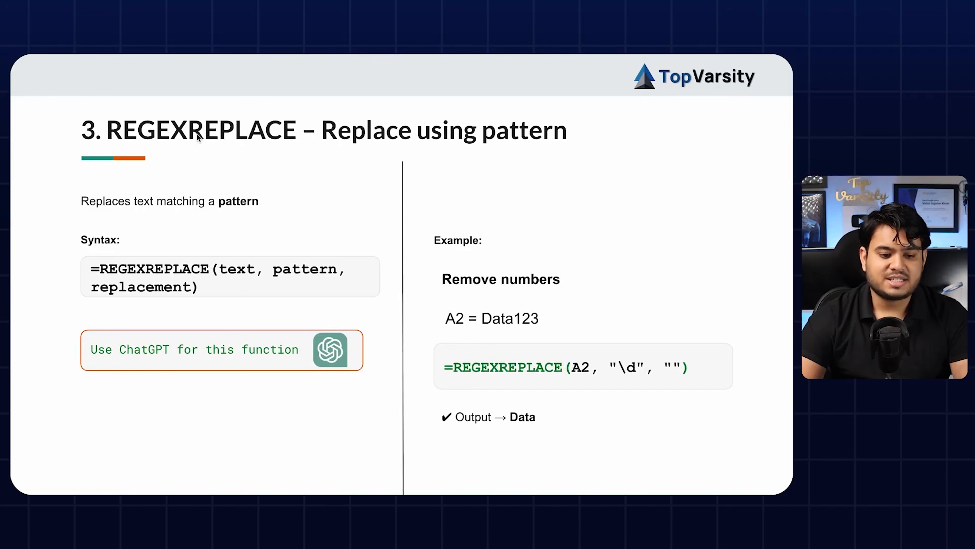
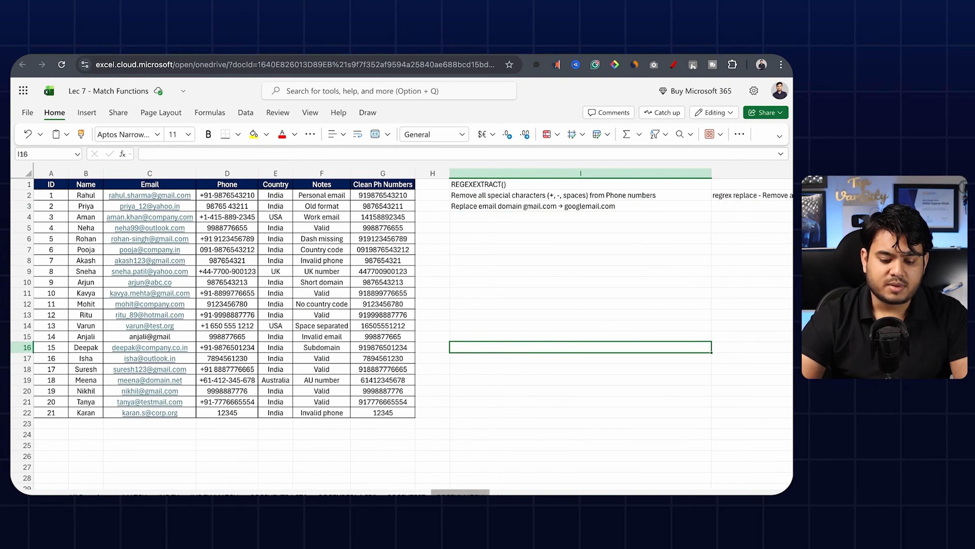
Step: Switch to the sheet tab holding the Google Sheets link
{"action": "left_click", "coordinate": [461, 493]}
Step: Open the linked Google Sheets practice file from B2 and go to the gmail column
{"action": "left_click", "coordinate": [95, 194]}
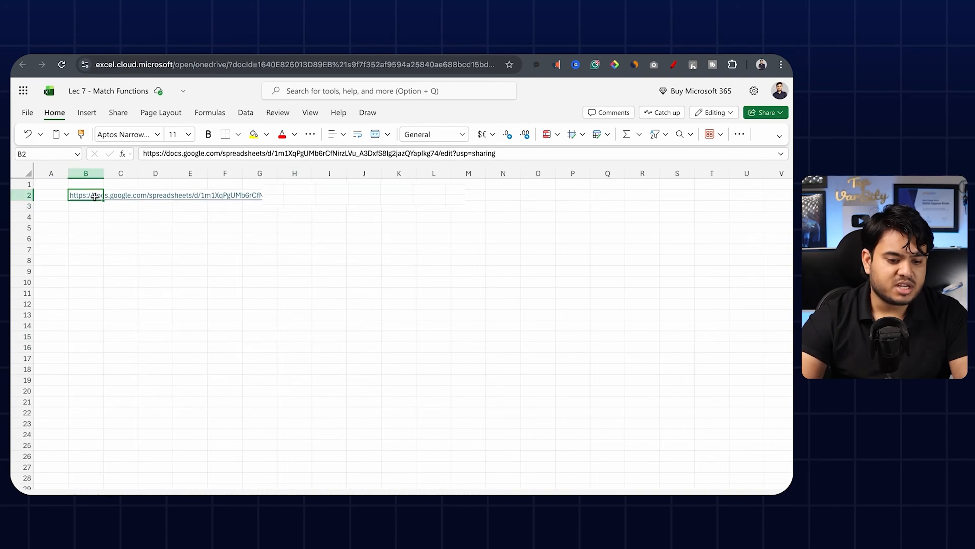
{"action": "left_click", "coordinate": [109, 217]}
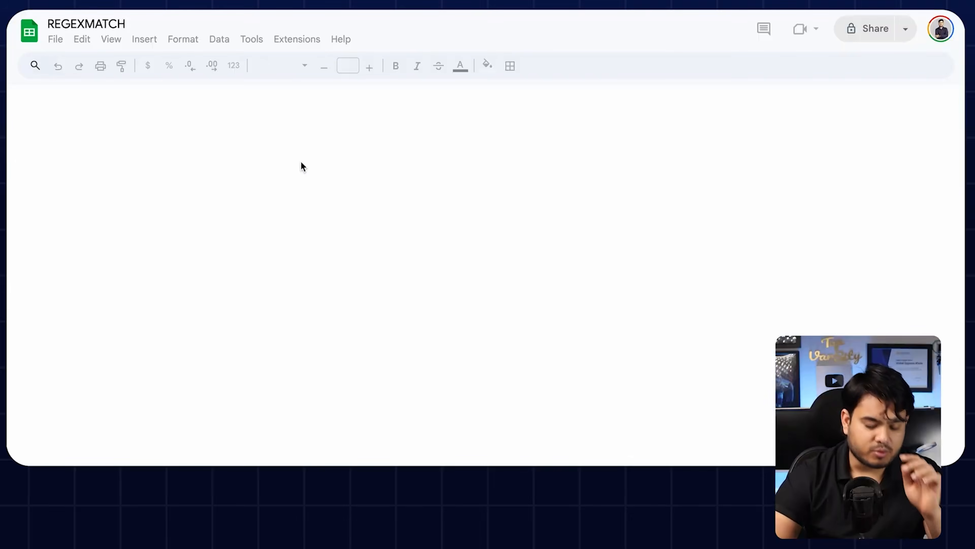
{"action": "left_click", "coordinate": [706, 157]}
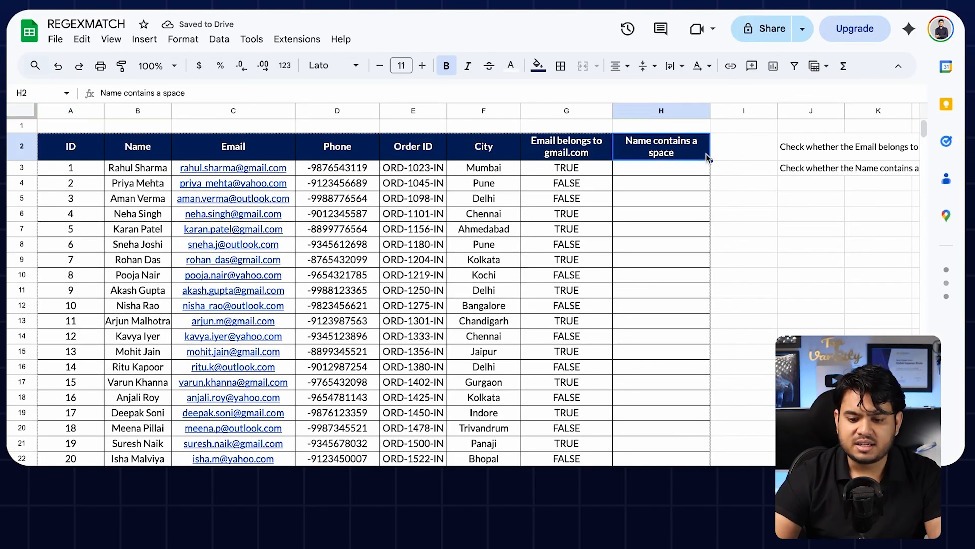
{"action": "left_click", "coordinate": [575, 151]}
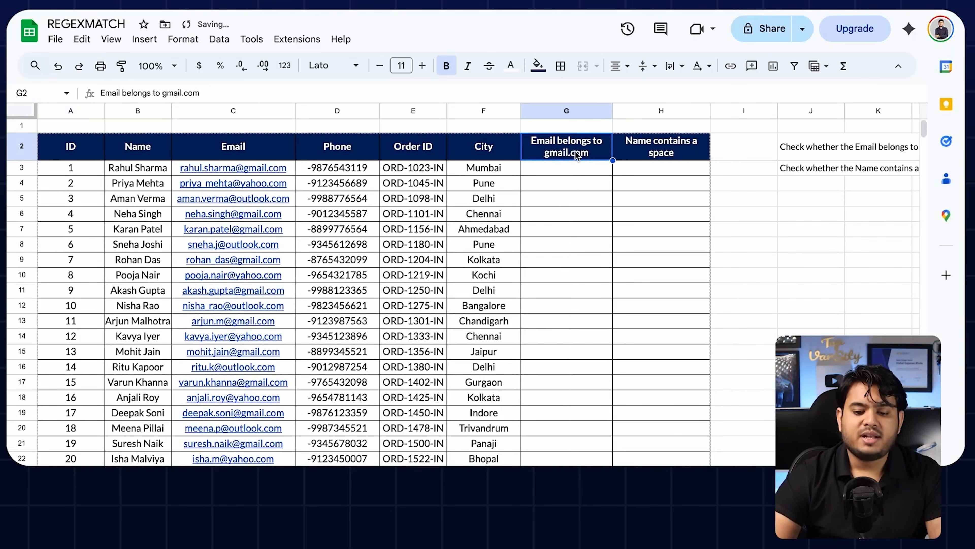
{"action": "left_click", "coordinate": [574, 166]}
{"action": "type", "text": "=REG"}
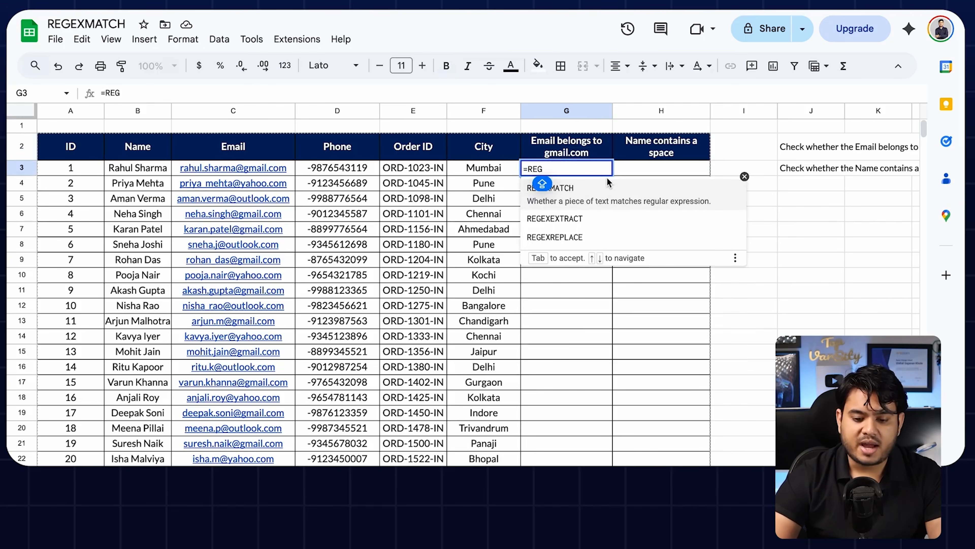
{"action": "key", "text": "Tab"}
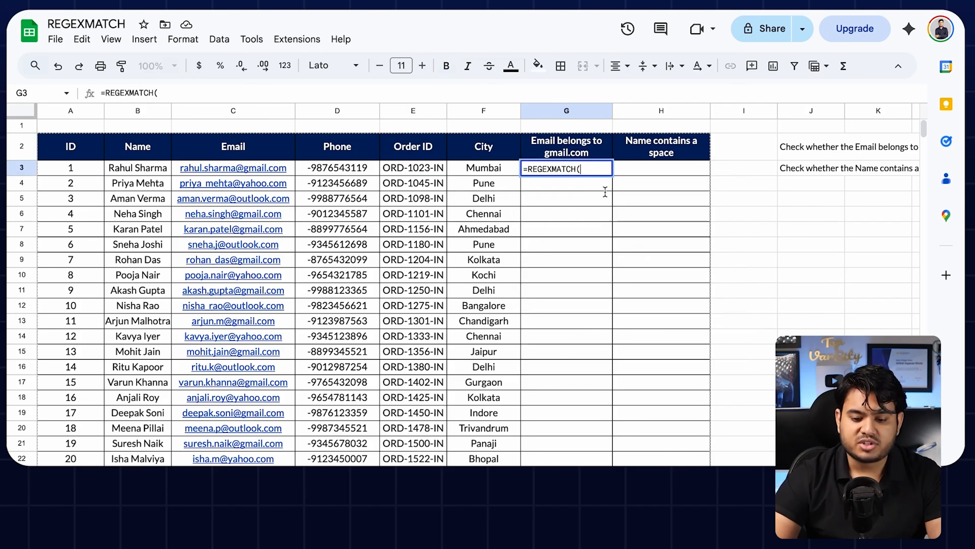
{"action": "left_click", "coordinate": [223, 172]}
{"action": "type", "text": ","}
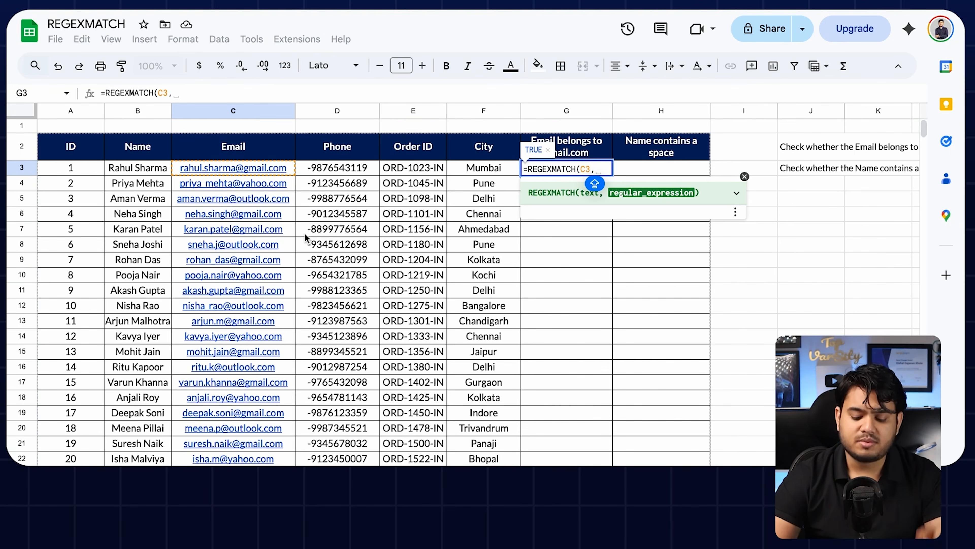
{"action": "type", "text": "\""}
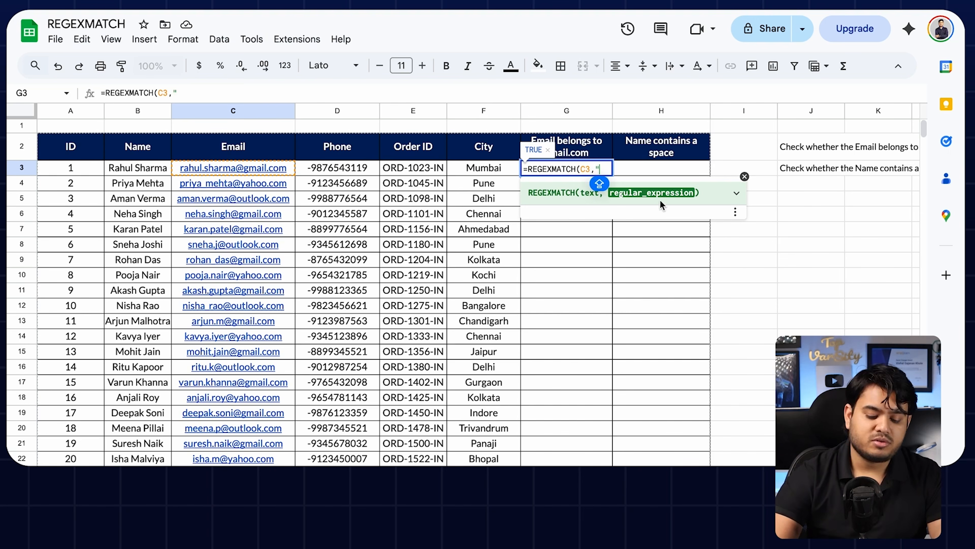
{"action": "type", "text": "G"}
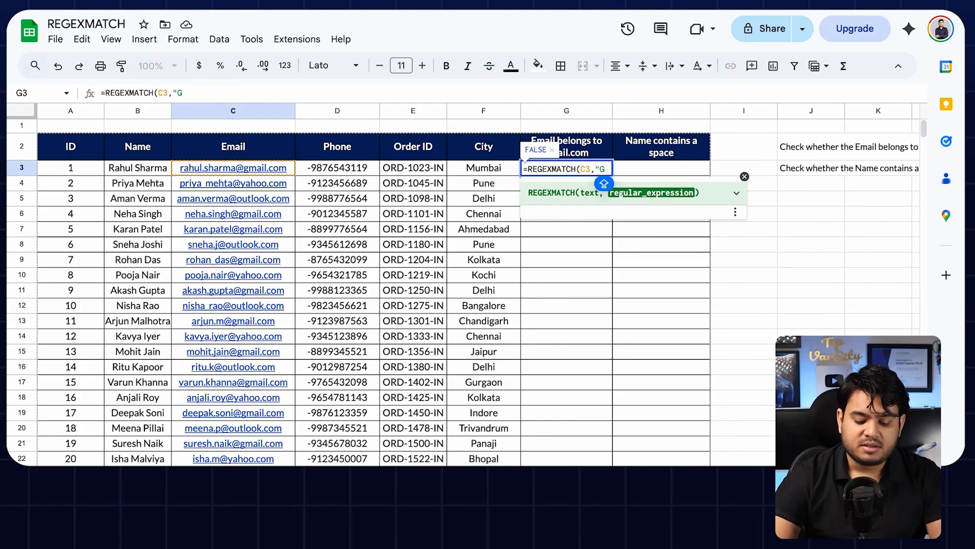
{"action": "key", "text": "Left"}
{"action": "type", "text": "@"}
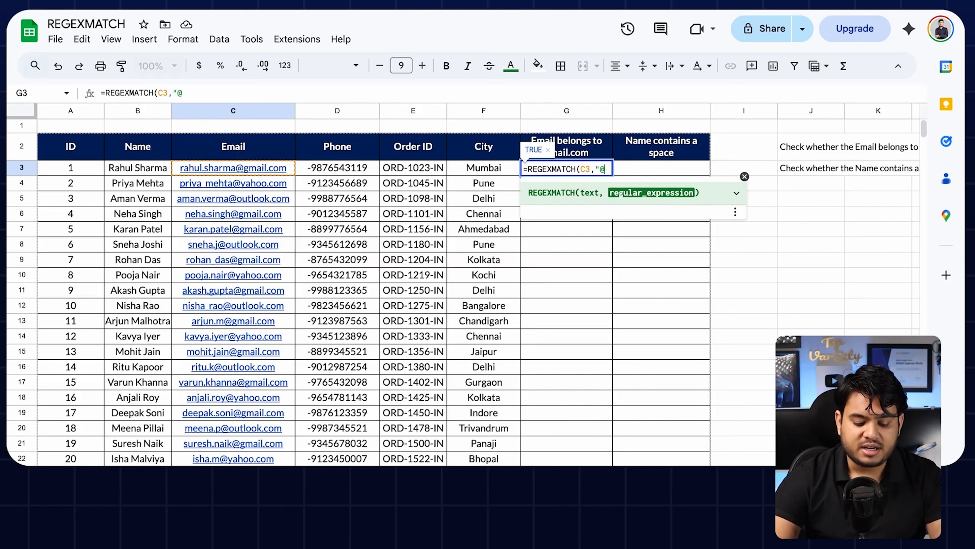
{"action": "type", "text": "GMAIL"}
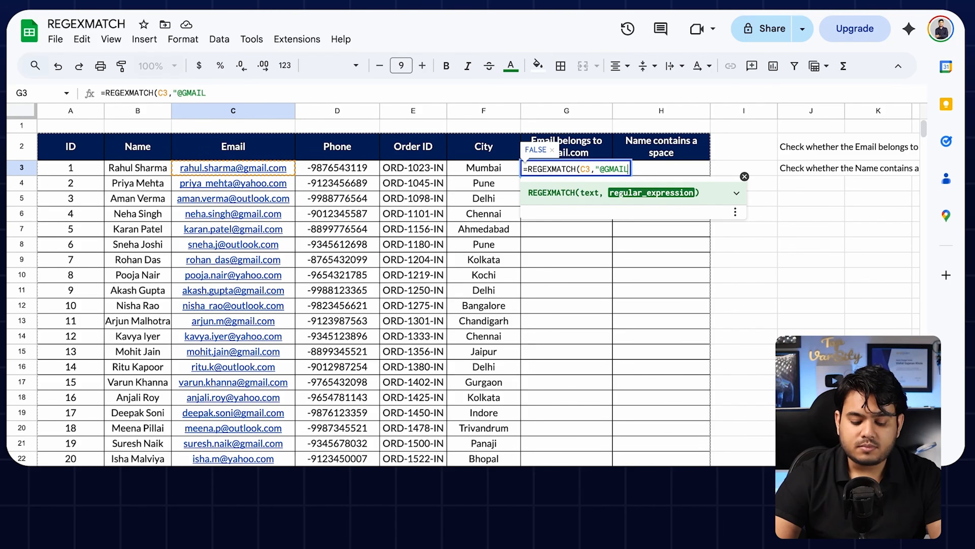
{"action": "type", "text": ".COM)"}
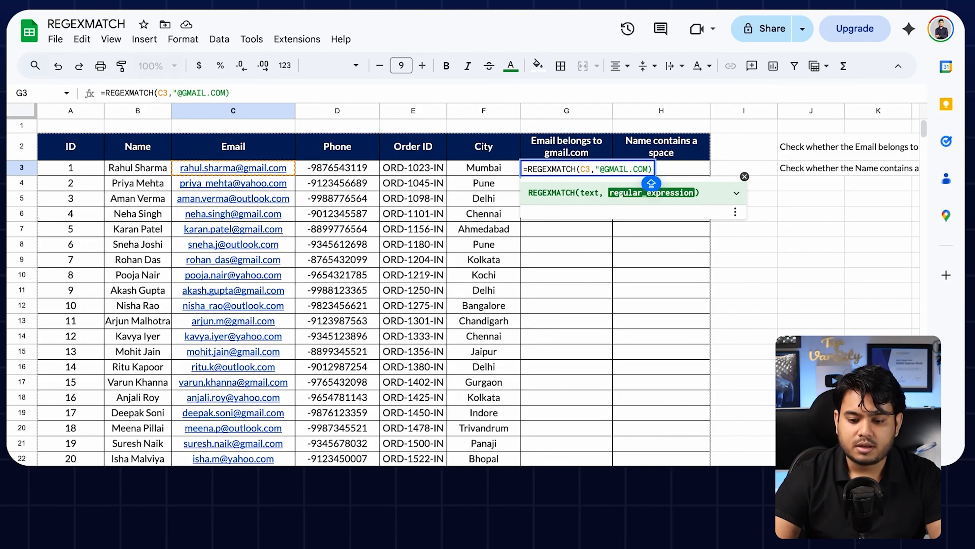
{"action": "key", "text": "Left"}
{"action": "type", "text": "\""}
{"action": "key", "text": "Right"}
{"action": "key", "text": "Return"}
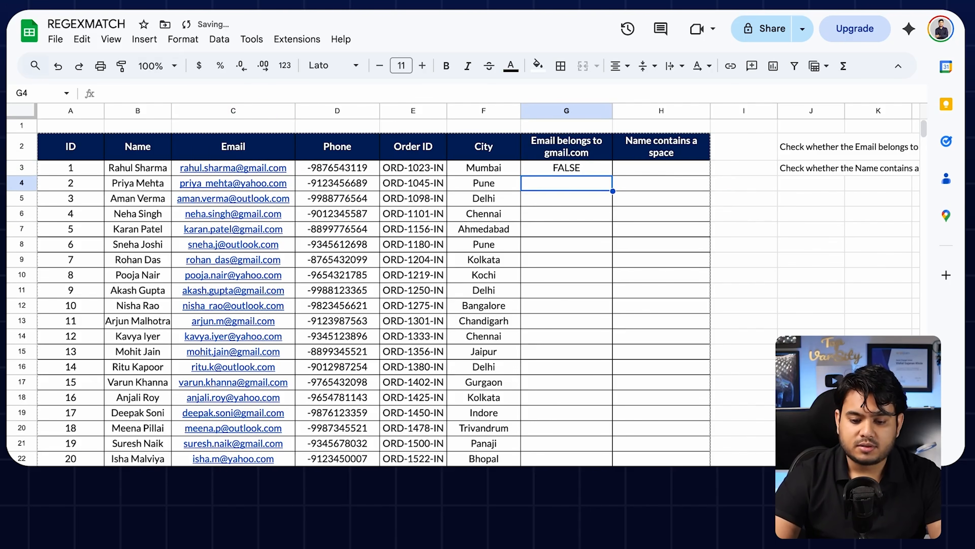
{"action": "left_click", "coordinate": [577, 173]}
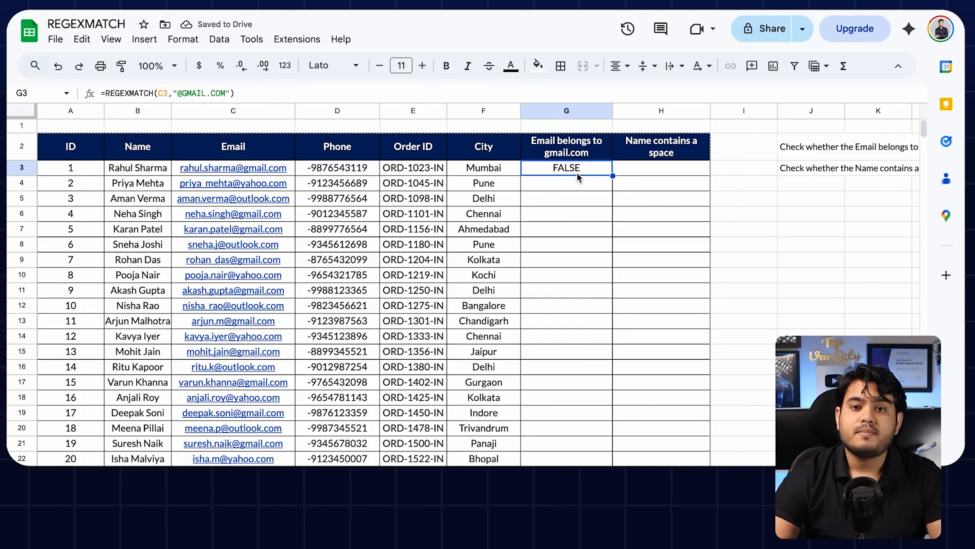
{"action": "double_click", "coordinate": [577, 172]}
{"action": "left_click_drag", "start_coordinate": [605, 169], "coordinate": [646, 169]}
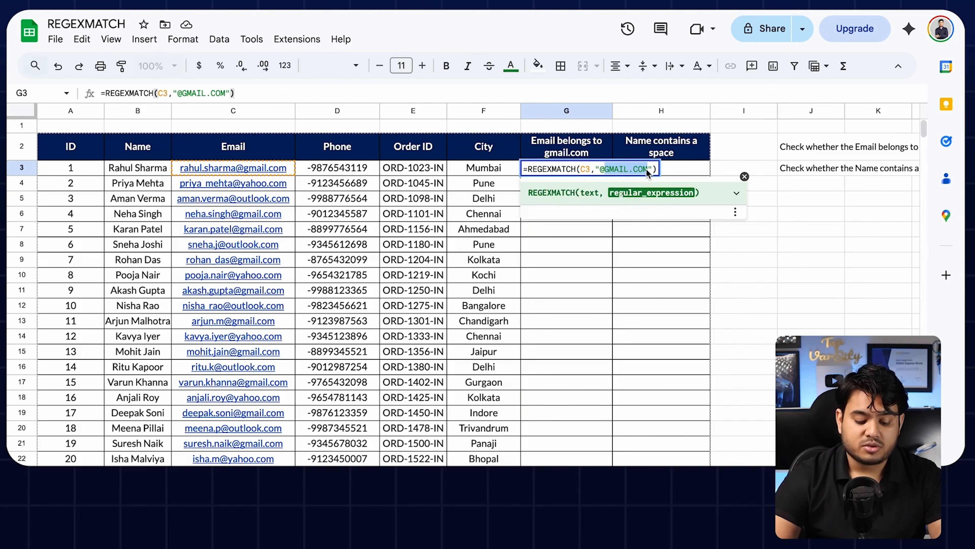
{"action": "type", "text": "gmail"}
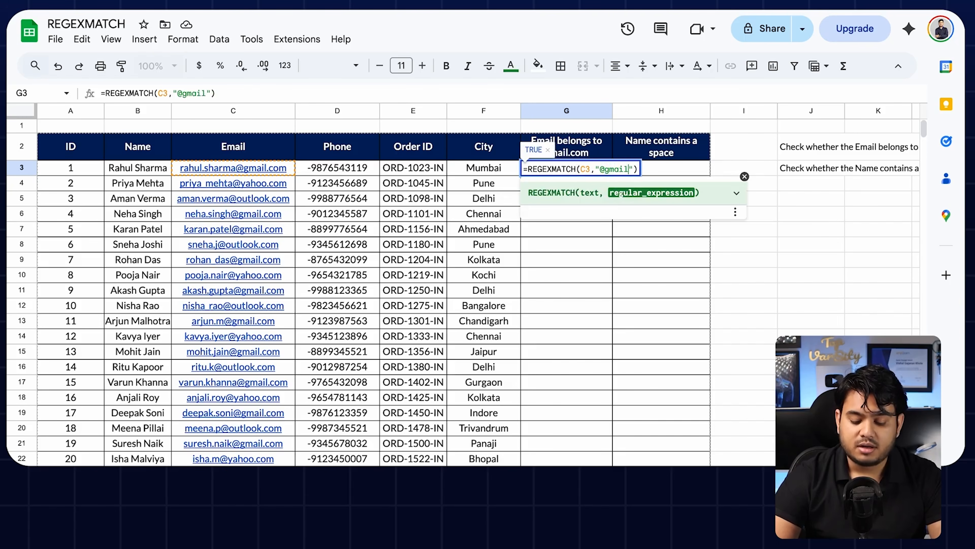
{"action": "key", "text": "Return"}
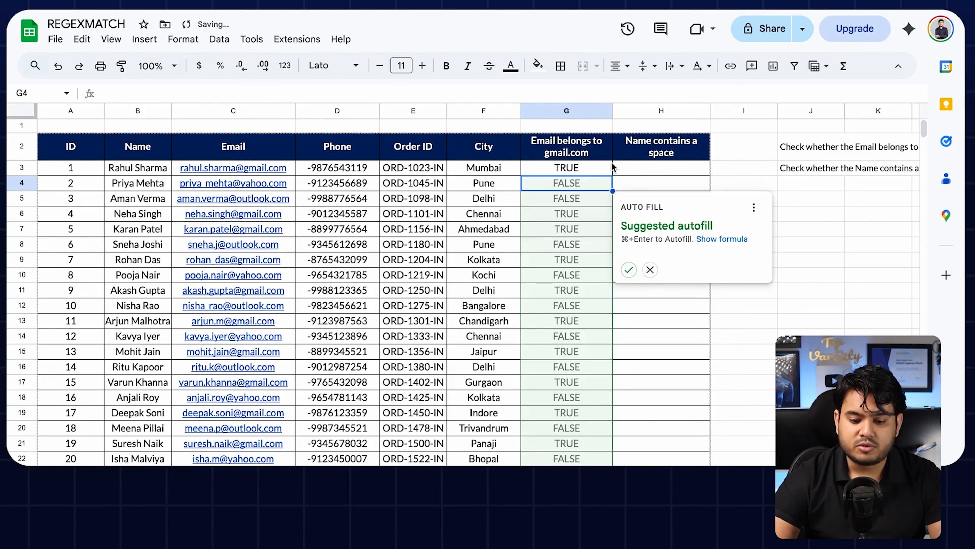
Step: Dismiss the autofill suggestion and fill the G3 formula down to G24
{"action": "left_click", "coordinate": [597, 172]}
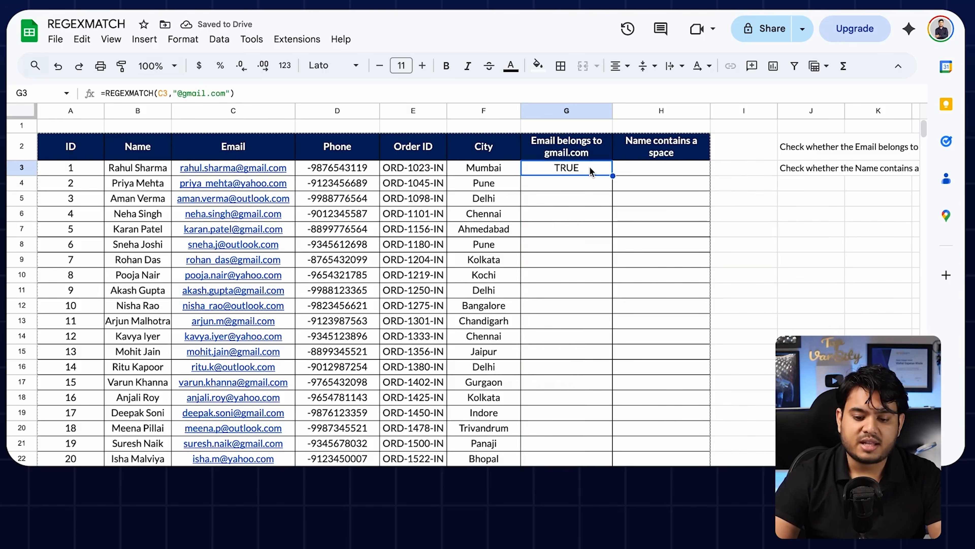
{"action": "left_click_drag", "start_coordinate": [612, 175], "coordinate": [608, 496]}
{"action": "left_click", "coordinate": [589, 180]}
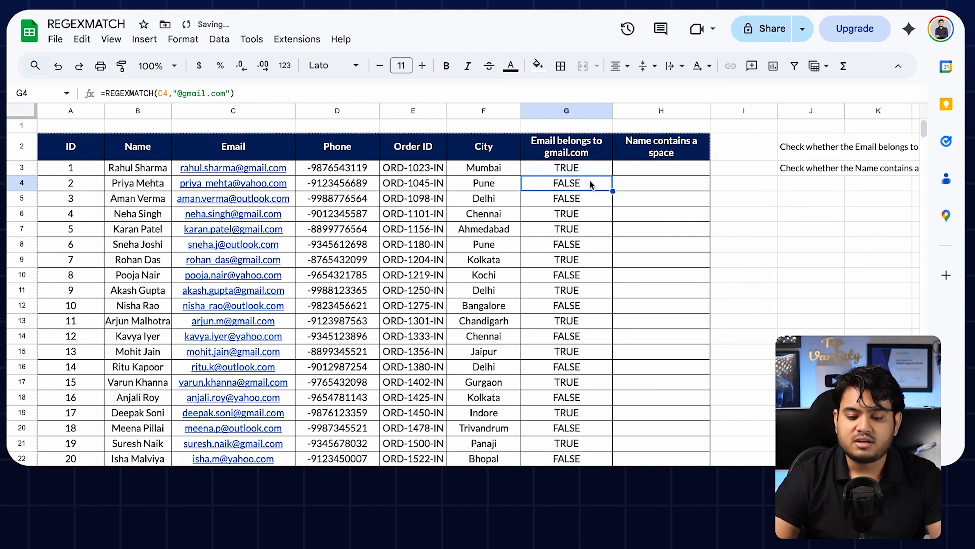
{"action": "scroll", "coordinate": [591, 182], "scroll_direction": "right", "scroll_amount": 4}
{"action": "scroll", "coordinate": [590, 183], "scroll_direction": "right", "scroll_amount": 3}
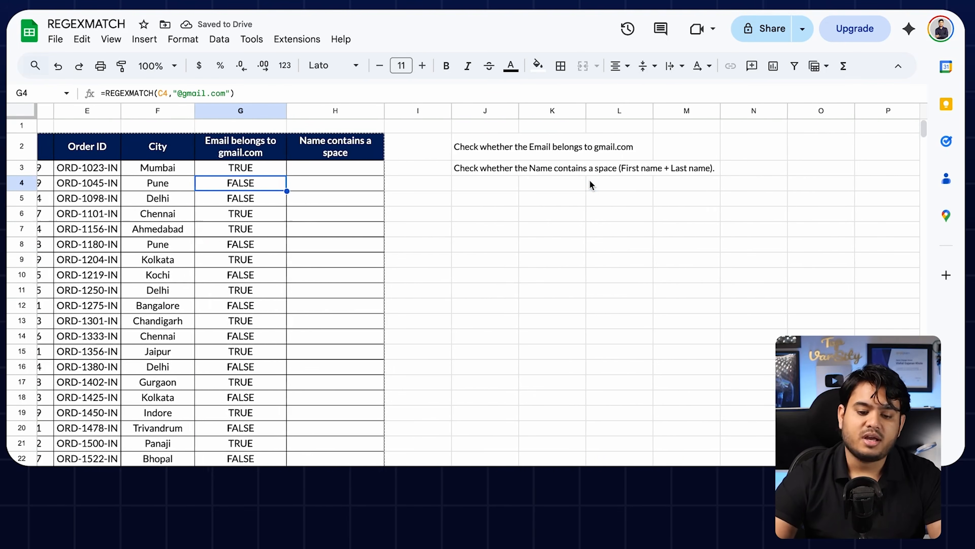
Step: Highlight the gmail task in J2 yellow and copy the name-space task from J3
{"action": "left_click", "coordinate": [483, 148]}
{"action": "left_click", "coordinate": [538, 66]}
{"action": "left_click", "coordinate": [590, 133]}
{"action": "left_click", "coordinate": [496, 168]}
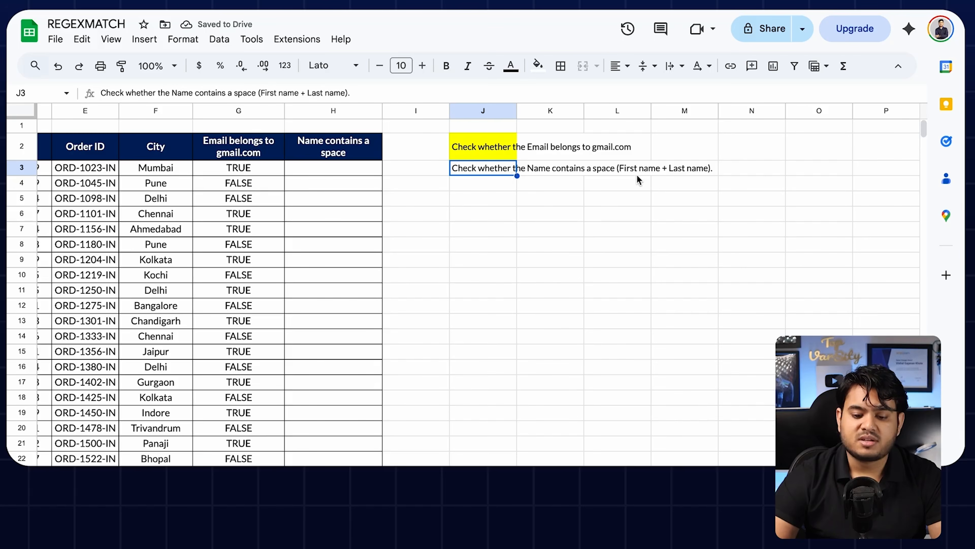
{"action": "key", "text": "ctrl+c"}
{"action": "scroll", "coordinate": [521, 175], "scroll_direction": "left", "scroll_amount": 1}
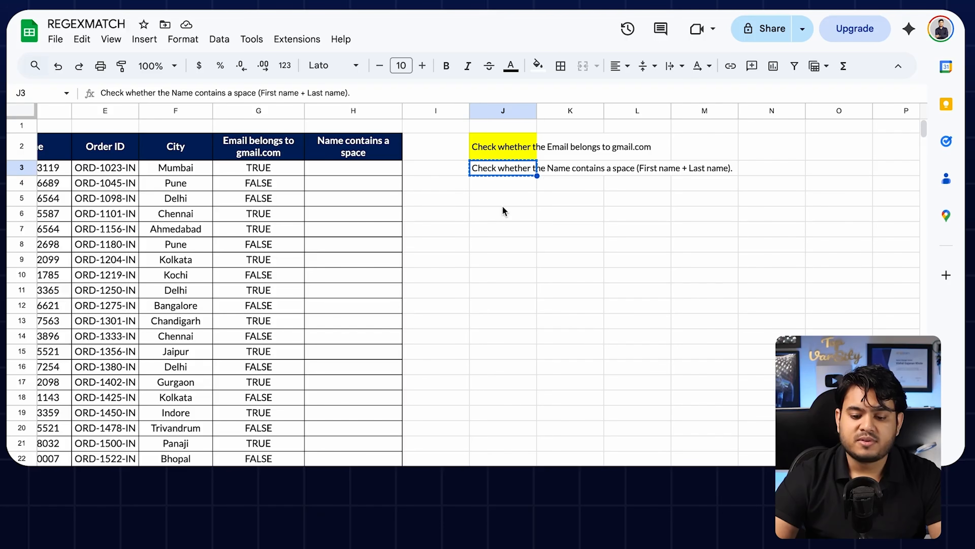
{"action": "scroll", "coordinate": [502, 207], "scroll_direction": "left", "scroll_amount": 5}
Step: Enter =REGEXMATCH(B3," ") in H3 and fill it down to H24
{"action": "left_click", "coordinate": [676, 165]}
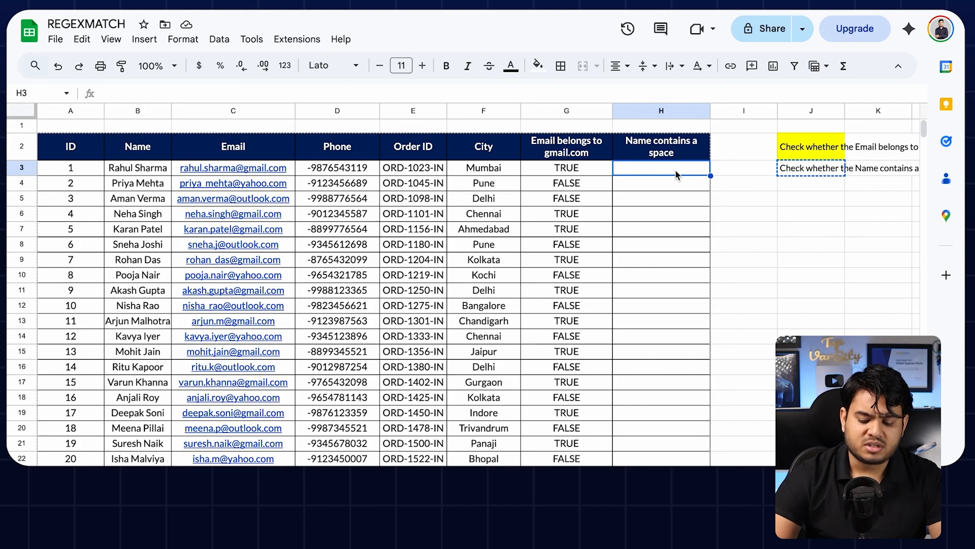
{"action": "type", "text": "=reg"}
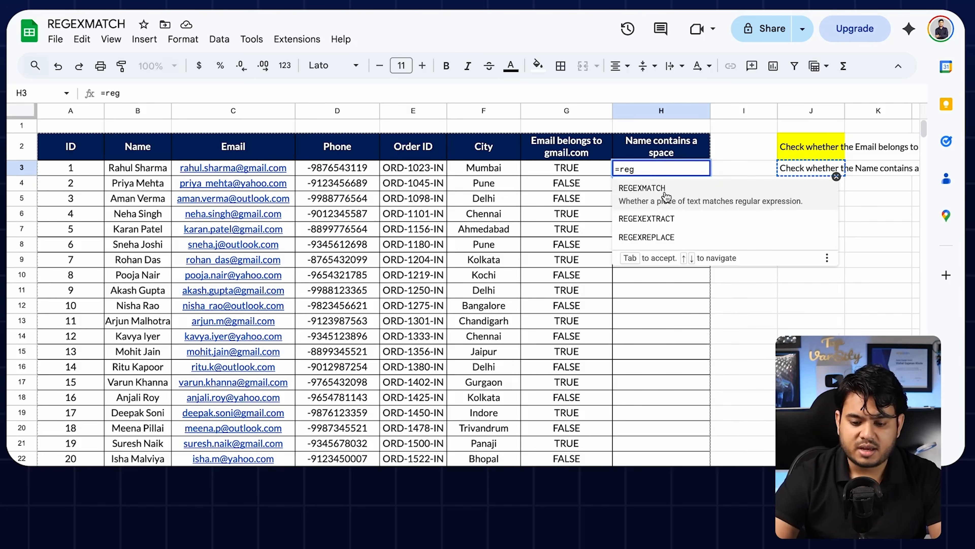
{"action": "left_click", "coordinate": [666, 196]}
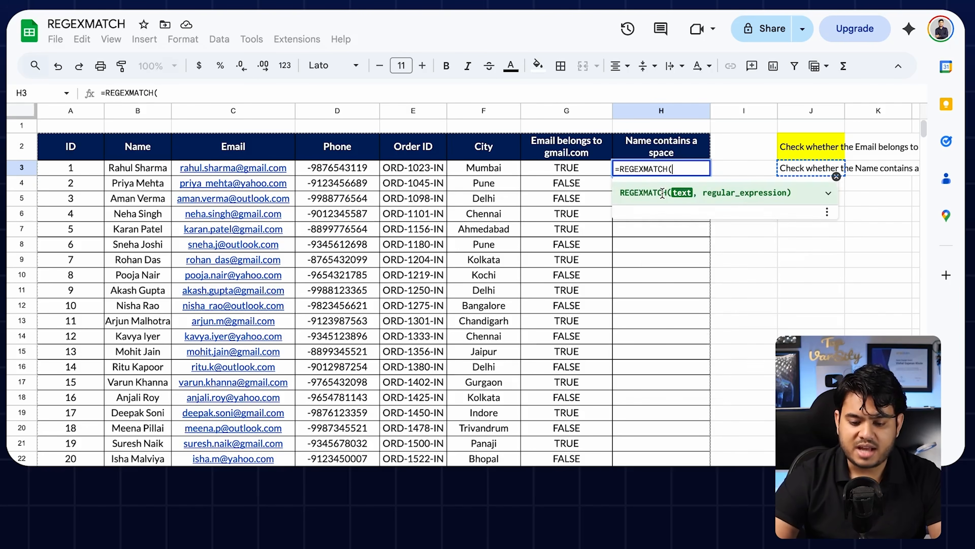
{"action": "left_click", "coordinate": [132, 172]}
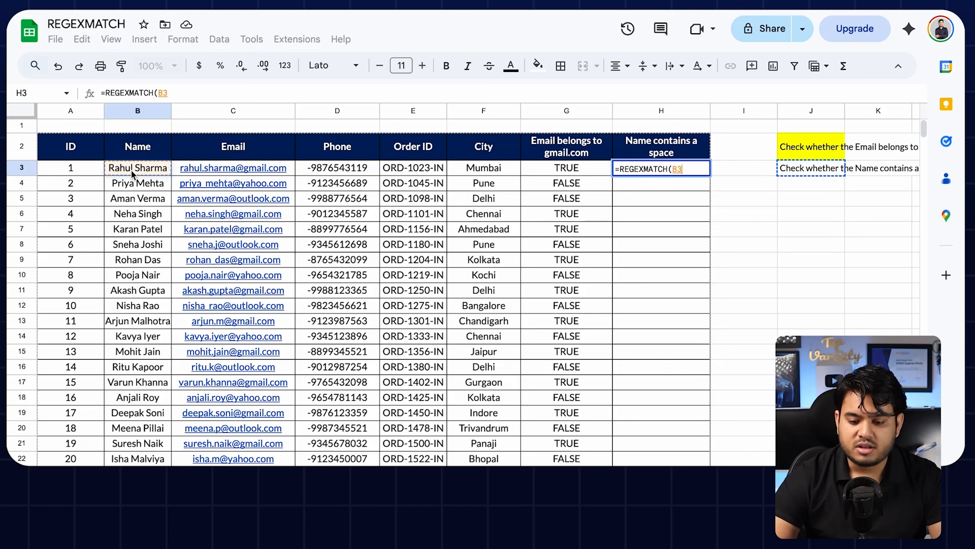
{"action": "type", "text": ",\""}
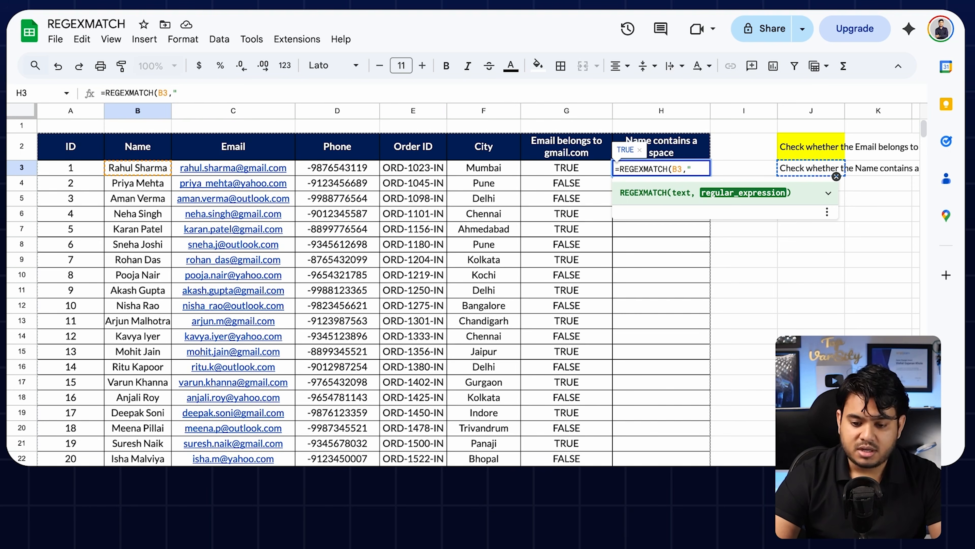
{"action": "type", "text": "\")"}
{"action": "key", "text": "Return"}
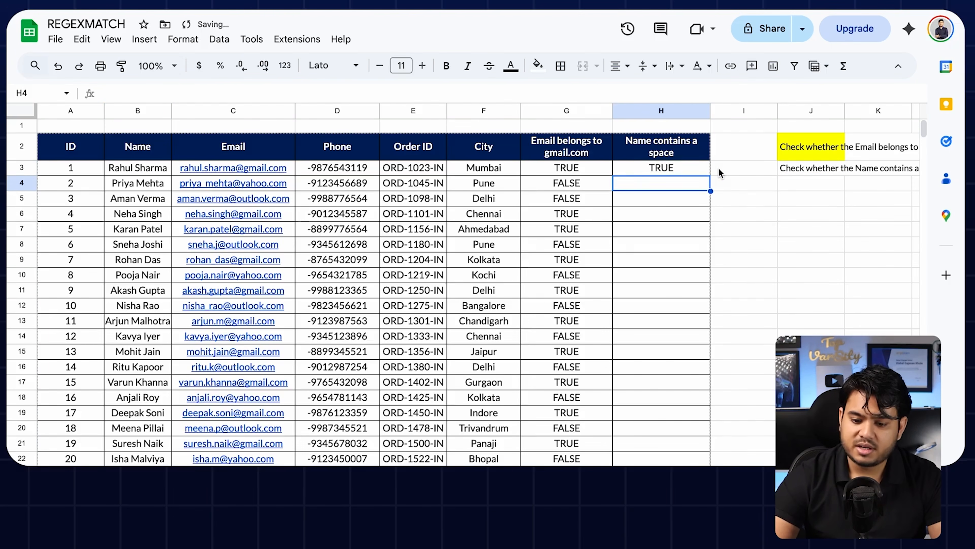
{"action": "key", "text": "Up"}
{"action": "double_click", "coordinate": [710, 176]}
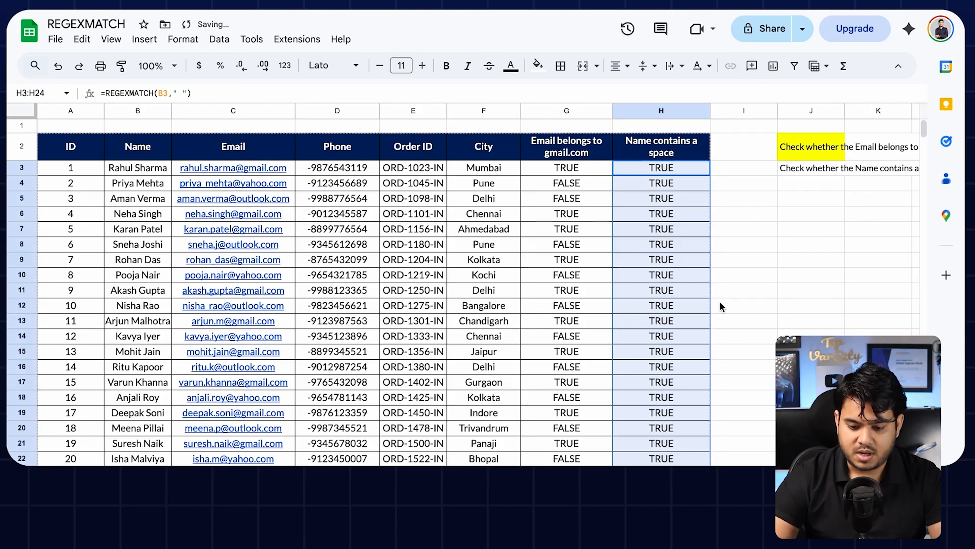
{"action": "left_click", "coordinate": [776, 260]}
{"action": "left_click", "coordinate": [147, 258]}
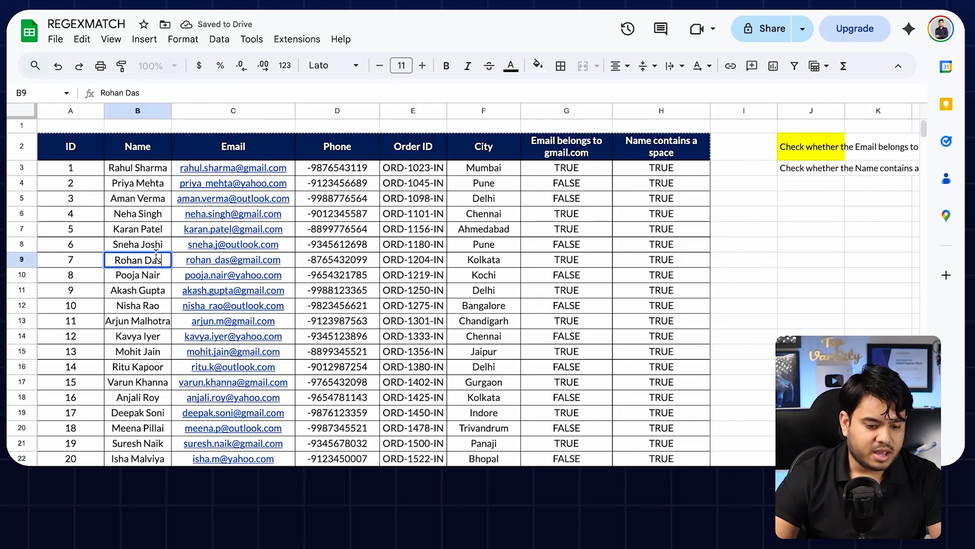
{"action": "double_click", "coordinate": [147, 258]}
{"action": "key", "text": "BackSpace"}
{"action": "key", "text": "Return"}
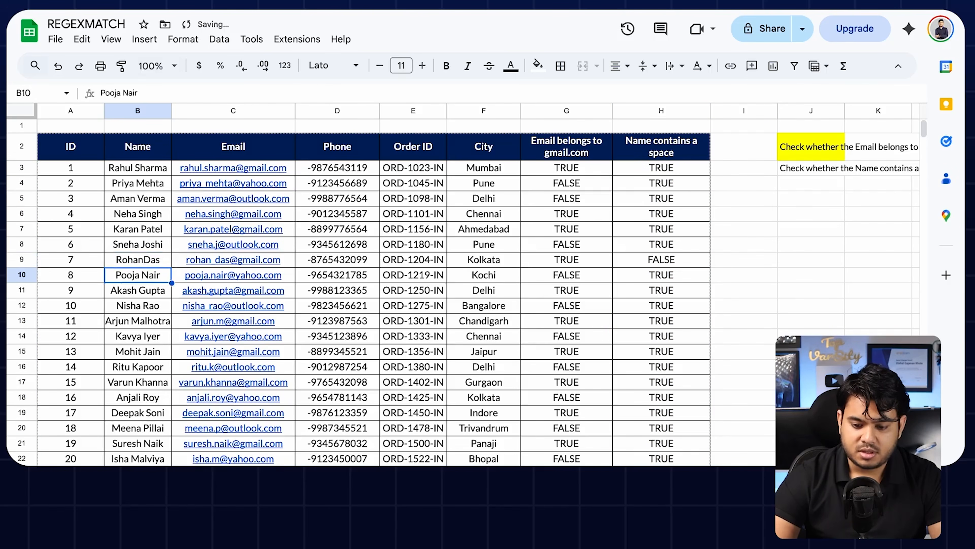
{"action": "left_click_drag", "start_coordinate": [672, 262], "coordinate": [133, 265]}
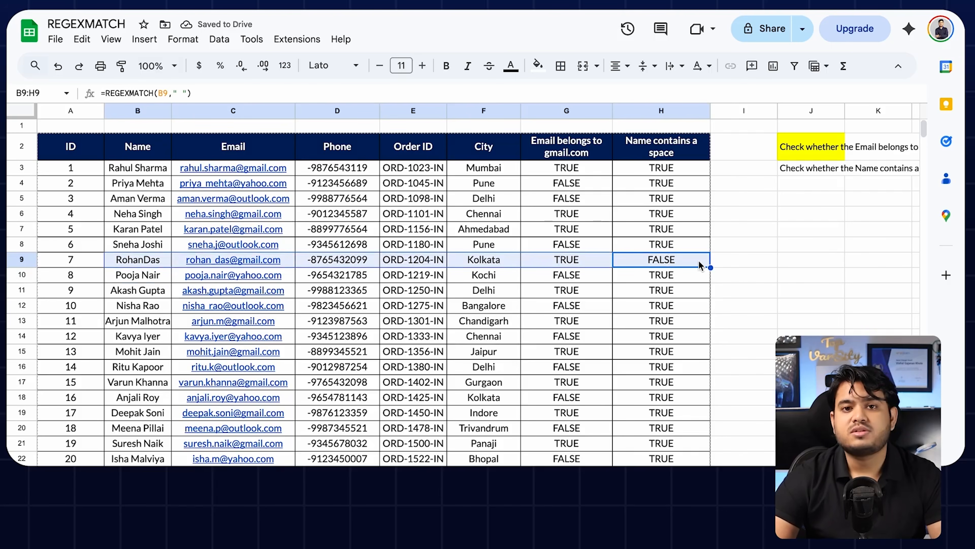
{"action": "left_click", "coordinate": [746, 217]}
Step: Advance from the 4. REGEXMATCH slide to the 5. REGEXTEST slide
{"action": "scroll", "coordinate": [746, 217], "scroll_direction": "right", "scroll_amount": 3}
{"action": "scroll", "coordinate": [746, 217], "scroll_direction": "left", "scroll_amount": 3}
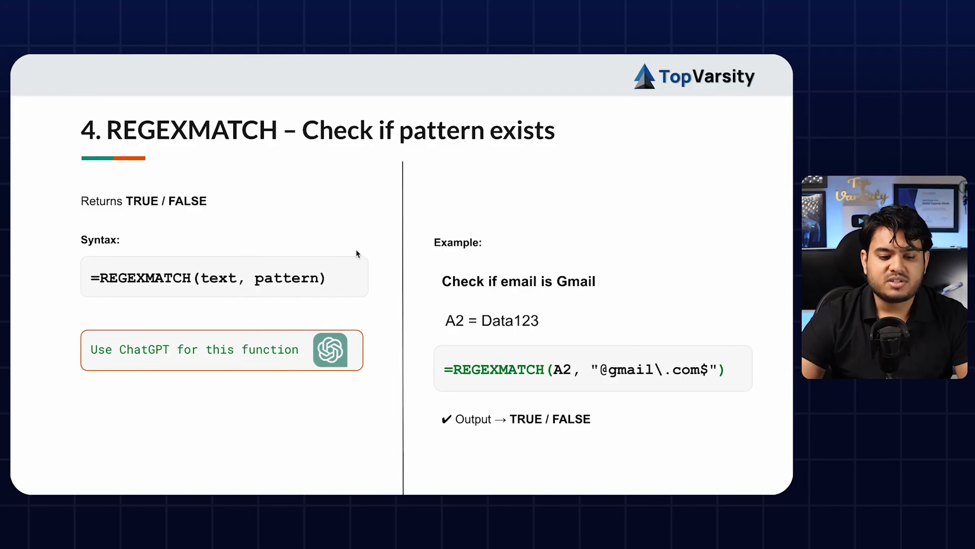
{"action": "key", "text": "Right"}
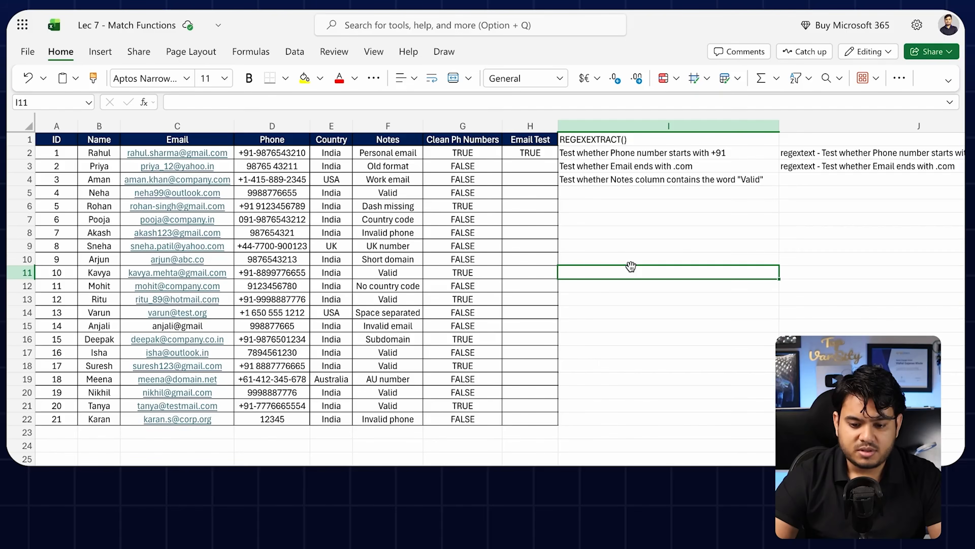
Step: Clear the old TRUE/FALSE results in columns G and H and review the phone-check task
{"action": "mouse_move", "coordinate": [498, 153]}
{"action": "left_mouse_down"}
{"action": "mouse_move", "coordinate": [514, 403]}
{"action": "mouse_move", "coordinate": [534, 416]}
{"action": "left_mouse_up"}
{"action": "key", "text": "Delete"}
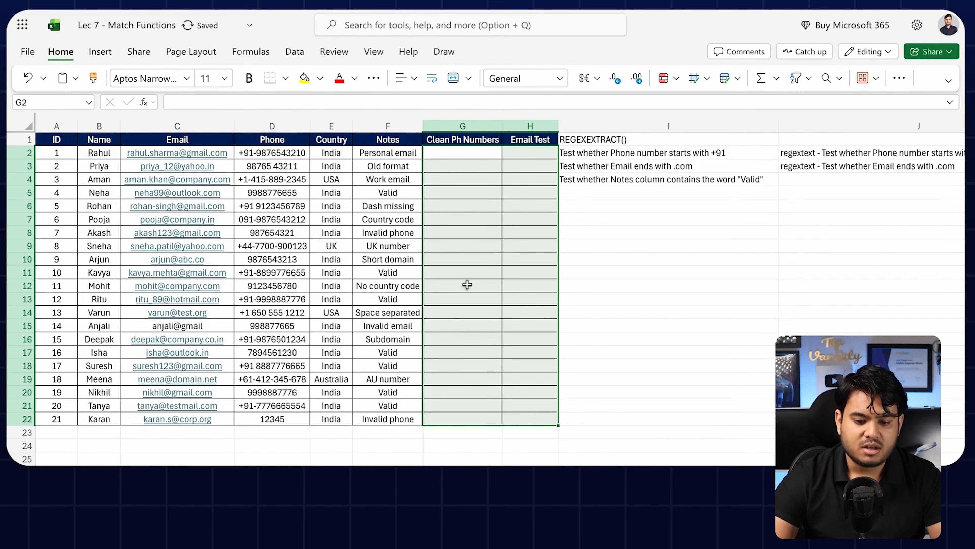
{"action": "left_click", "coordinate": [455, 153]}
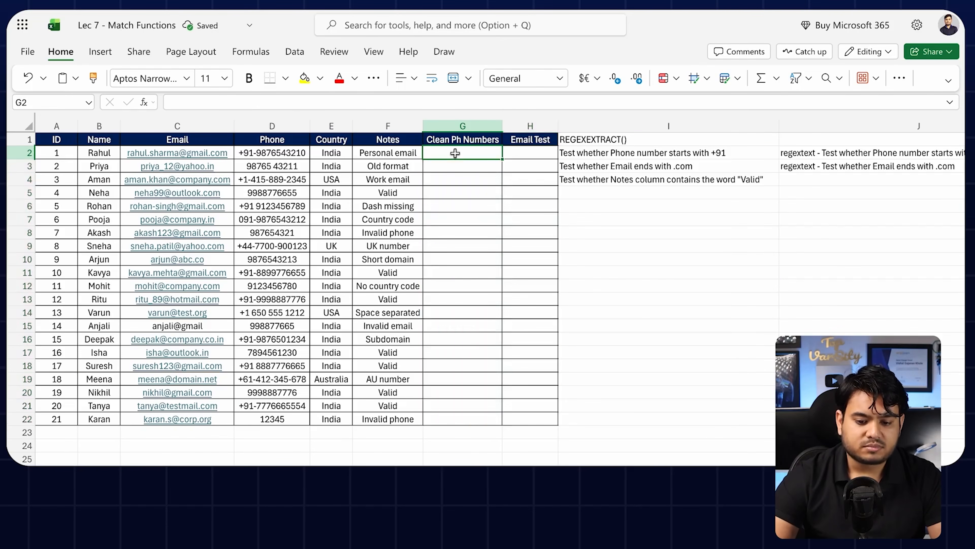
{"action": "left_click", "coordinate": [596, 155]}
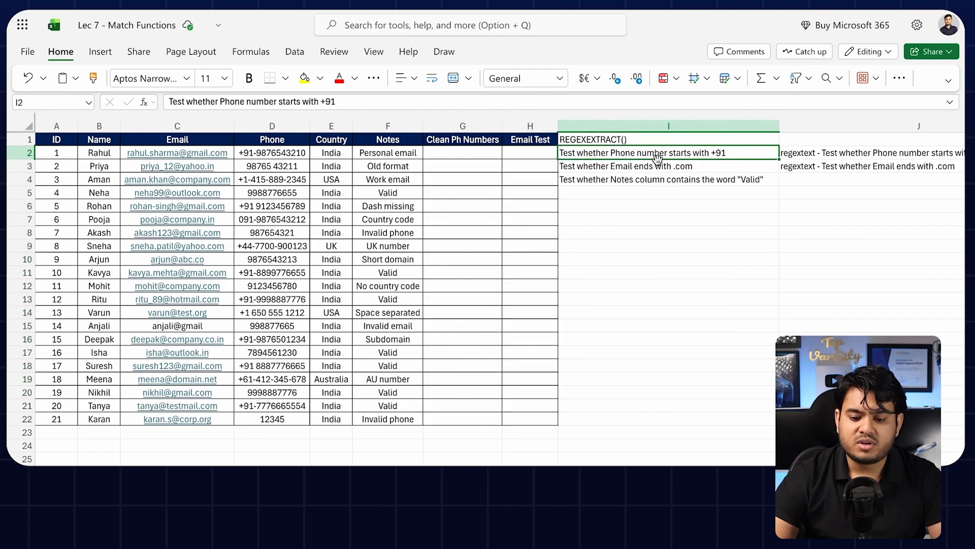
Step: Enter the unfinished =REGEXTEST(D2, formula in G2
{"action": "left_click", "coordinate": [463, 155]}
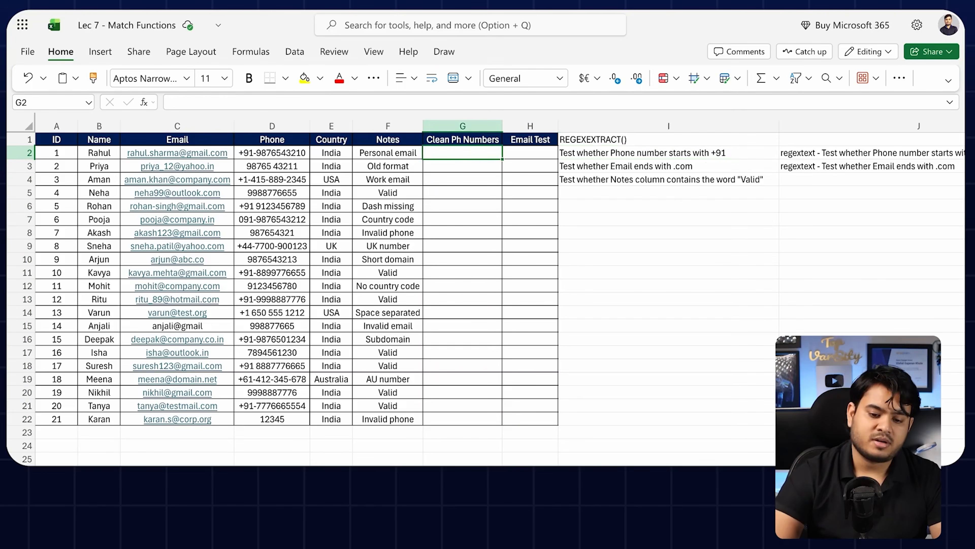
{"action": "type", "text": "="}
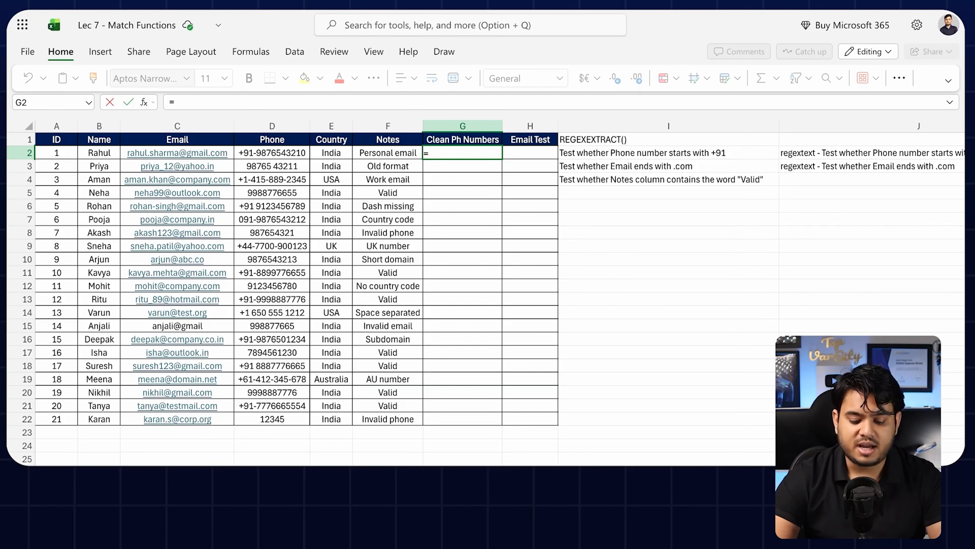
{"action": "type", "text": "re"}
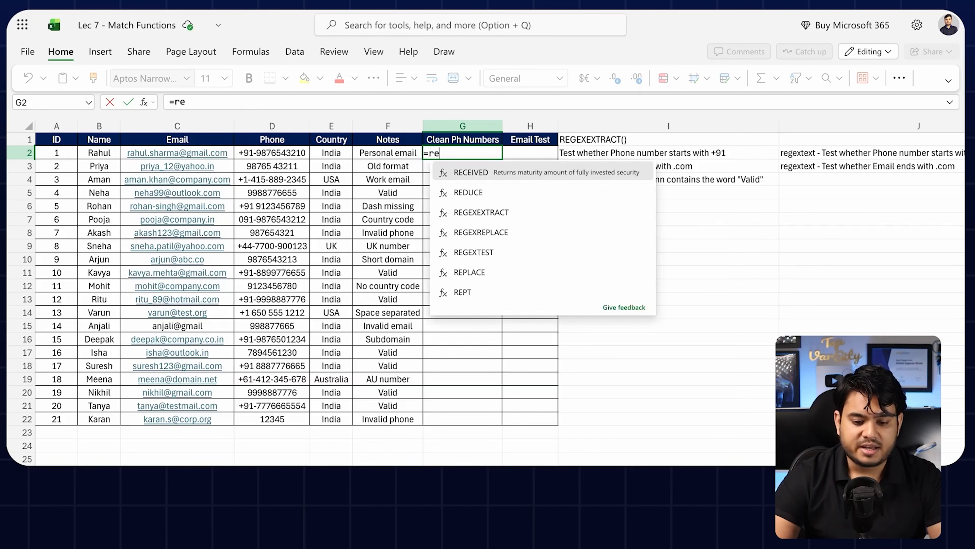
{"action": "type", "text": "g"}
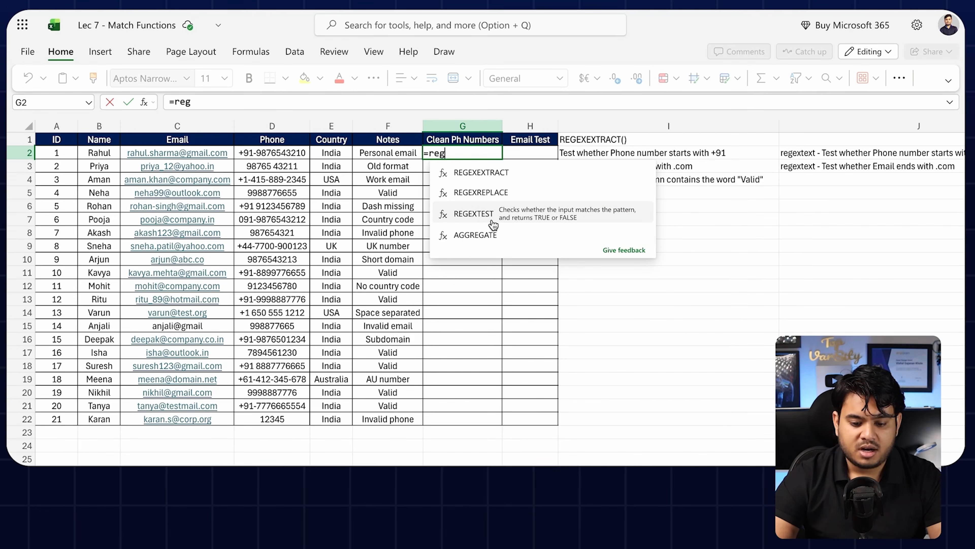
{"action": "double_click", "coordinate": [509, 213]}
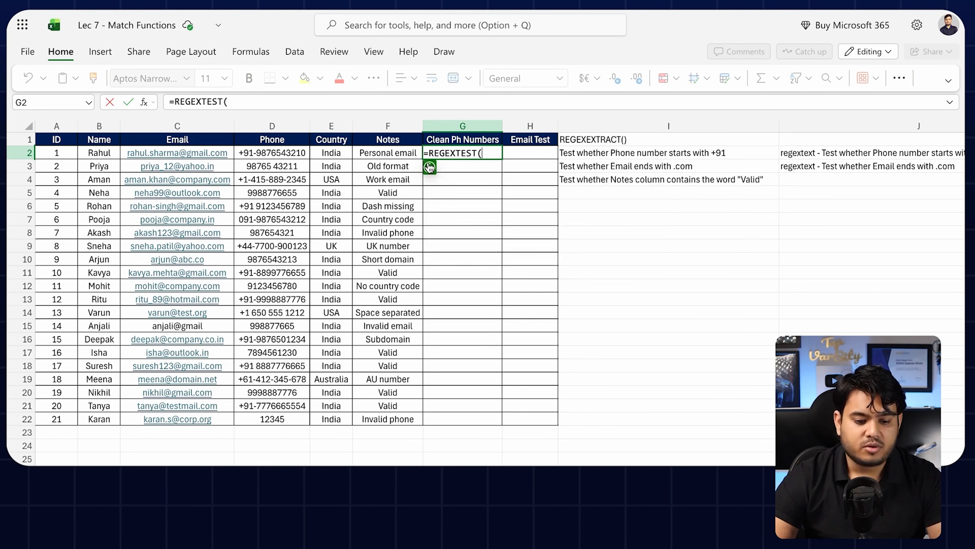
{"action": "left_click", "coordinate": [269, 153]}
{"action": "type", "text": ","}
{"action": "left_click", "coordinate": [436, 165]}
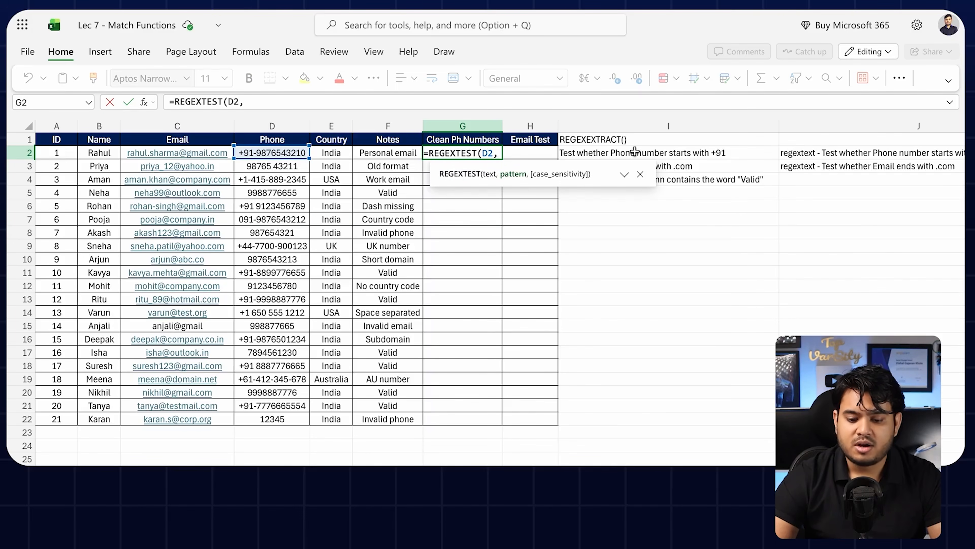
{"action": "left_click", "coordinate": [640, 174]}
{"action": "key", "text": "Return"}
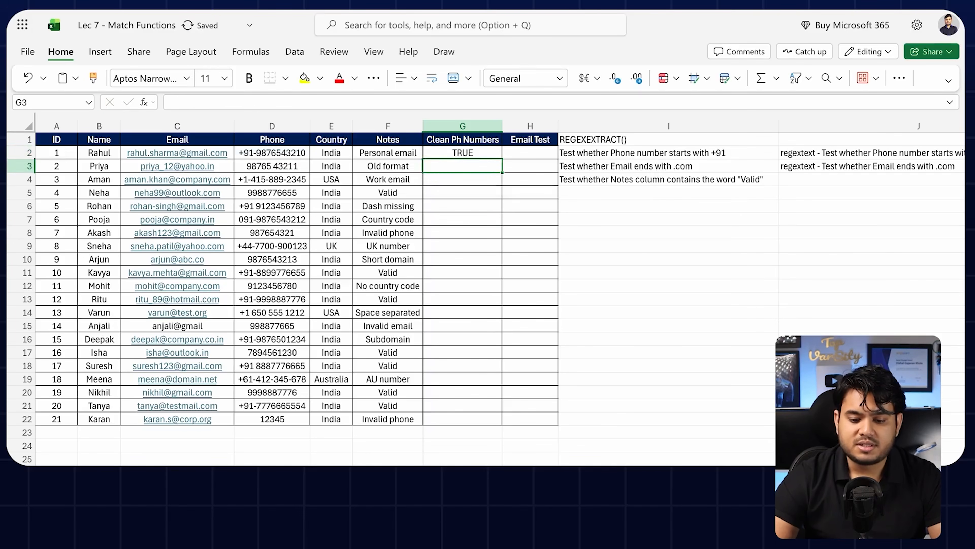
Step: Copy the phone-test prompt from J2 and copy ChatGPT's "^\+91" pattern
{"action": "left_click", "coordinate": [842, 157]}
{"action": "key", "text": "ctrl+c"}
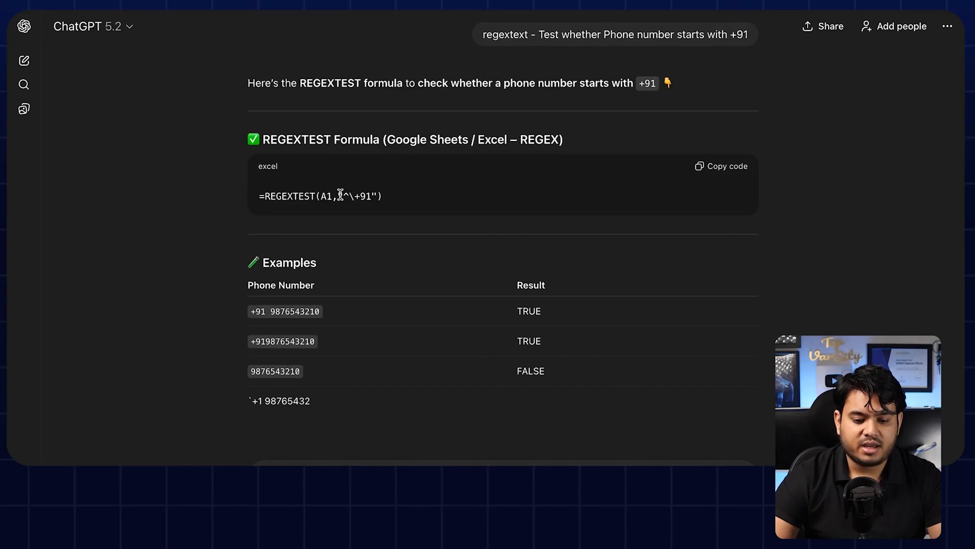
{"action": "left_click_drag", "start_coordinate": [338, 193], "coordinate": [377, 193]}
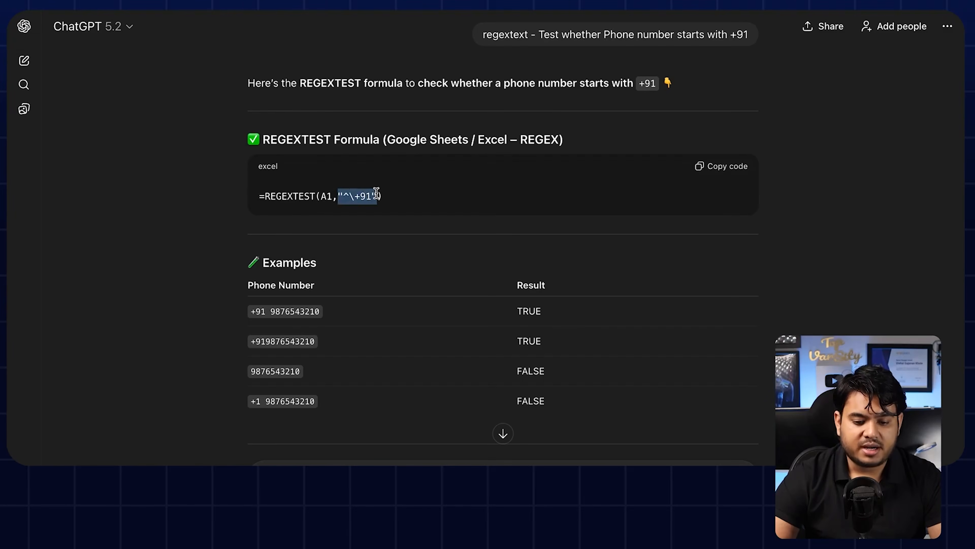
{"action": "key", "text": "ctrl+Tab"}
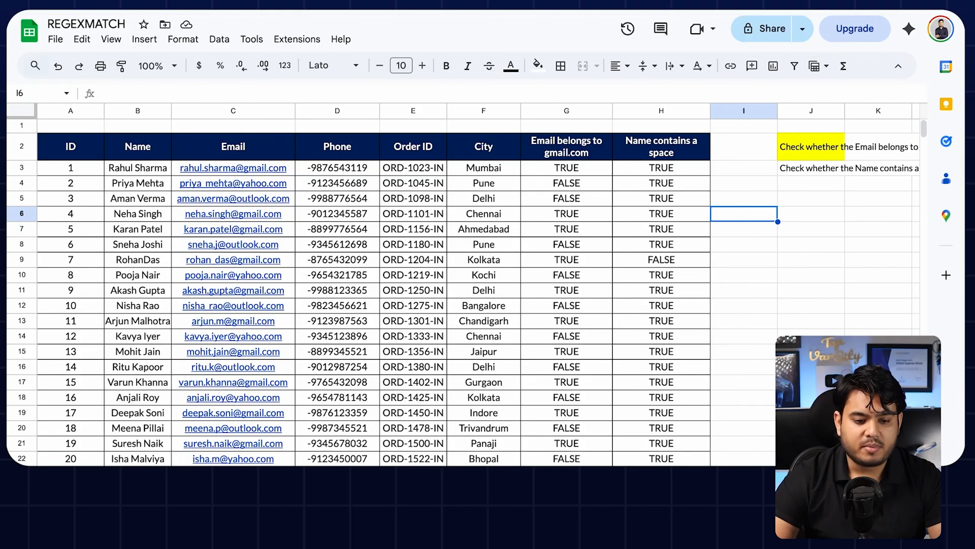
Step: Complete G2 as =REGEXTEST(D2,"^\+91") and fill it down to G22
{"action": "key", "text": "ctrl+Tab"}
{"action": "double_click", "coordinate": [488, 153]}
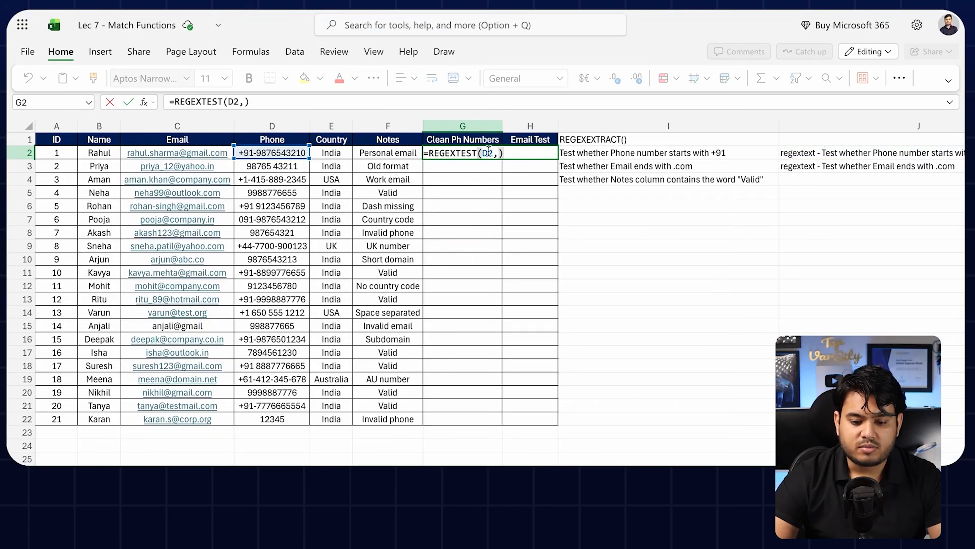
{"action": "left_click", "coordinate": [496, 153]}
{"action": "key", "text": "ctrl+v"}
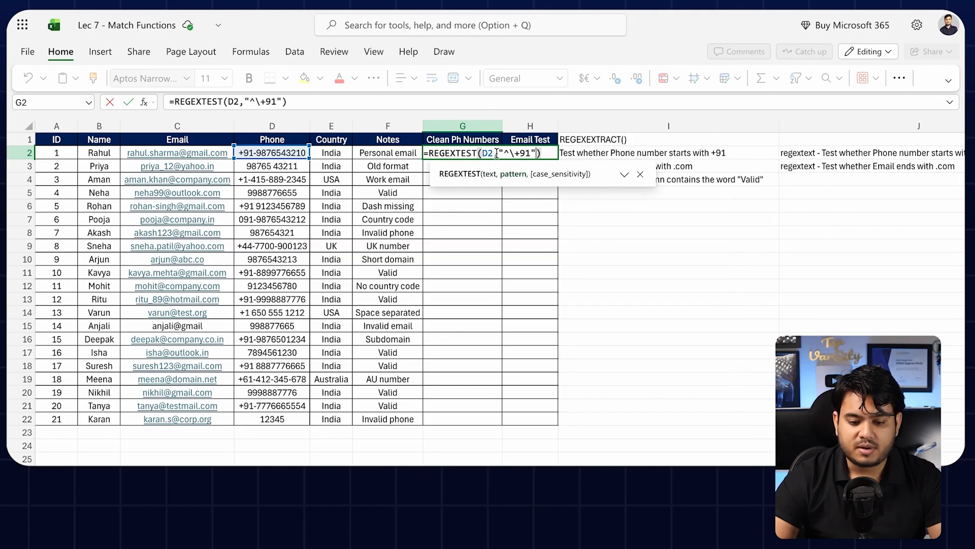
{"action": "key", "text": "ctrl+Return"}
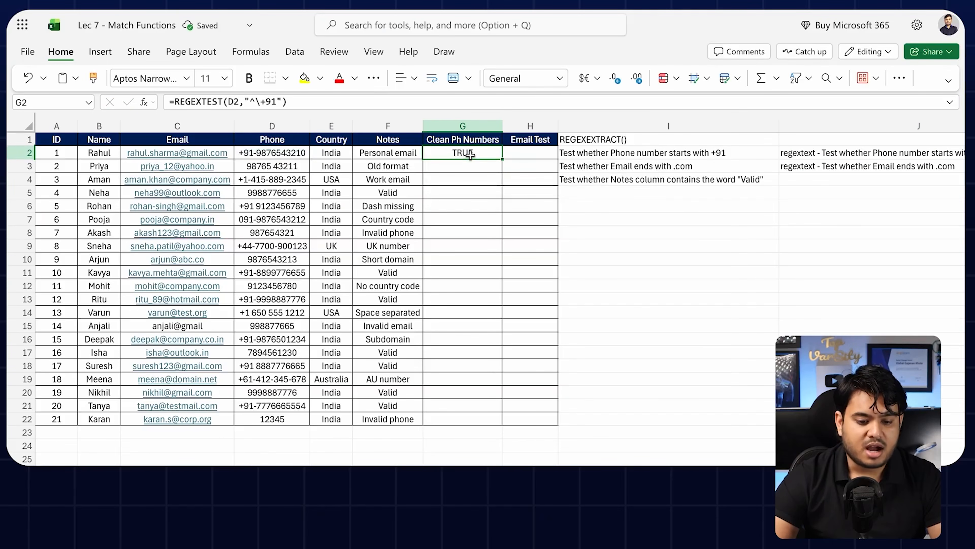
{"action": "left_click_drag", "start_coordinate": [501, 158], "coordinate": [492, 420]}
Step: Compare the phone numbers in rows 3 to 5 against their TRUE/FALSE results
{"action": "left_click", "coordinate": [471, 188]}
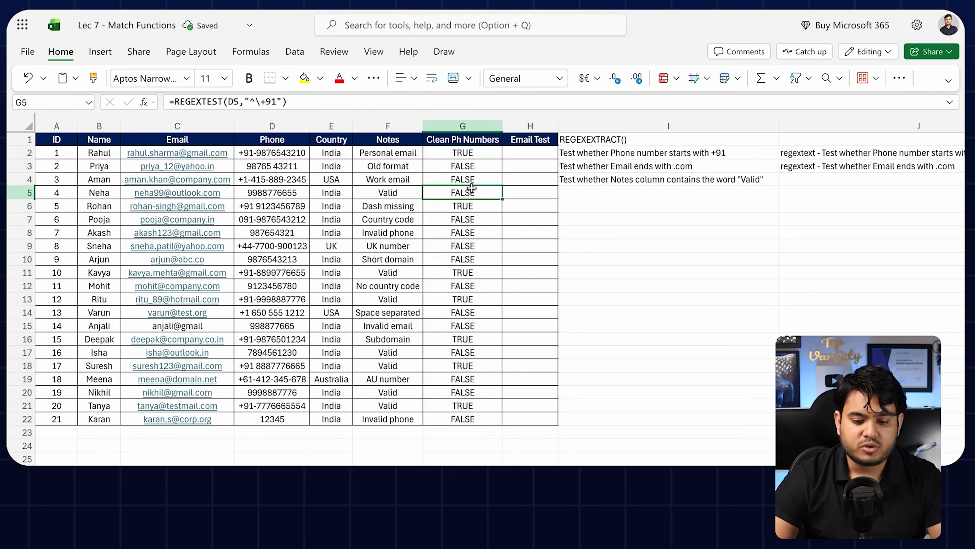
{"action": "left_click_drag", "start_coordinate": [473, 166], "coordinate": [282, 199]}
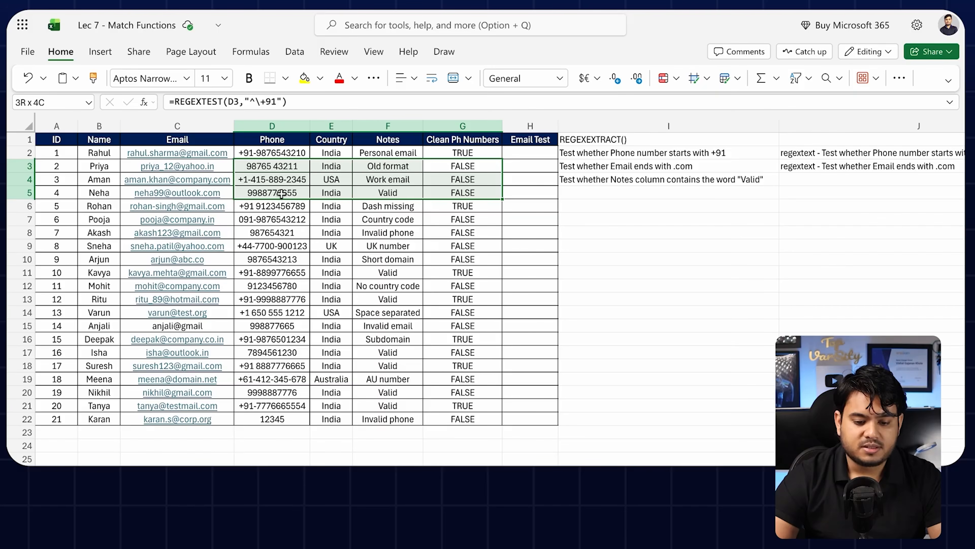
{"action": "left_click_drag", "start_coordinate": [281, 194], "coordinate": [281, 194]}
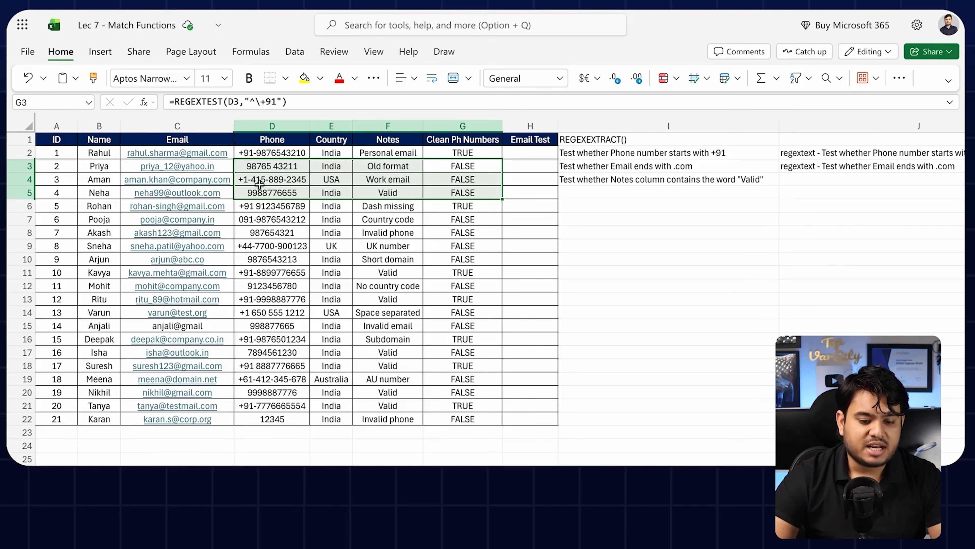
{"action": "left_click", "coordinate": [472, 166]}
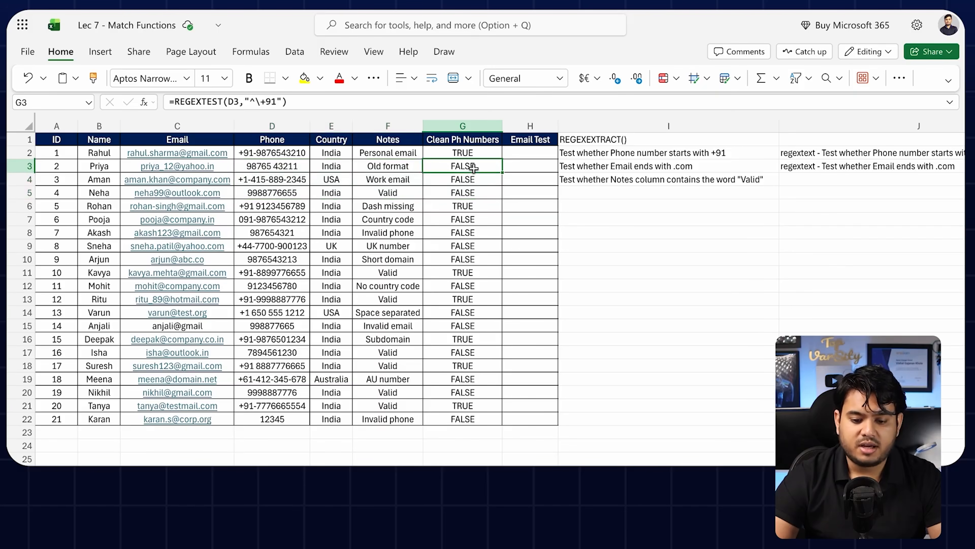
{"action": "left_click", "coordinate": [595, 161]}
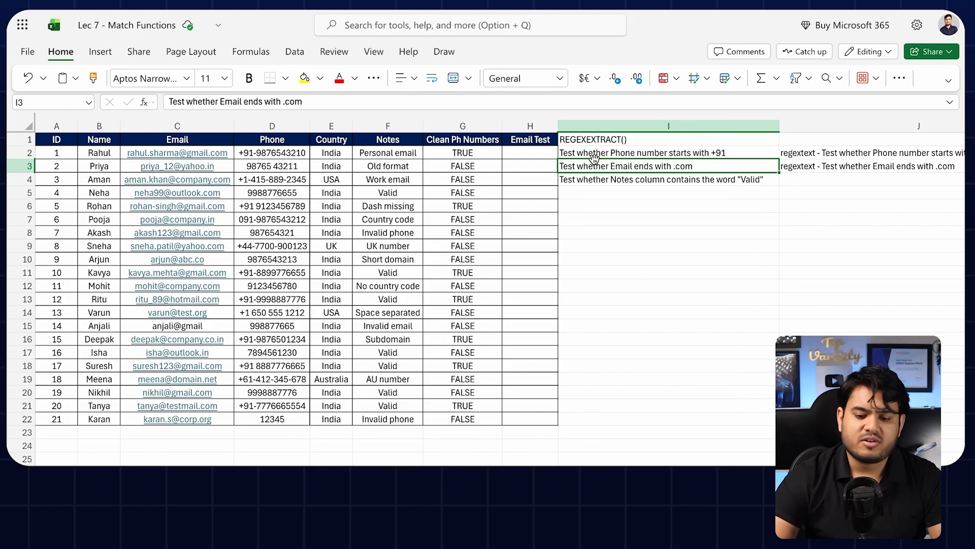
Step: Copy the J3 email-ends-with-.com prompt and send it to ChatGPT
{"action": "left_click", "coordinate": [785, 166]}
{"action": "key", "text": "ctrl+c"}
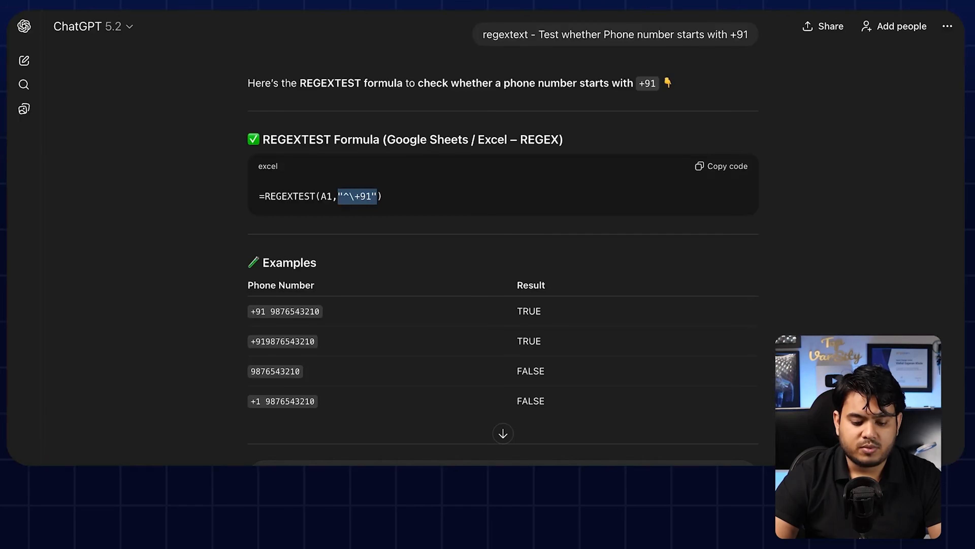
{"action": "left_click", "coordinate": [457, 484]}
{"action": "key", "text": "ctrl+v"}
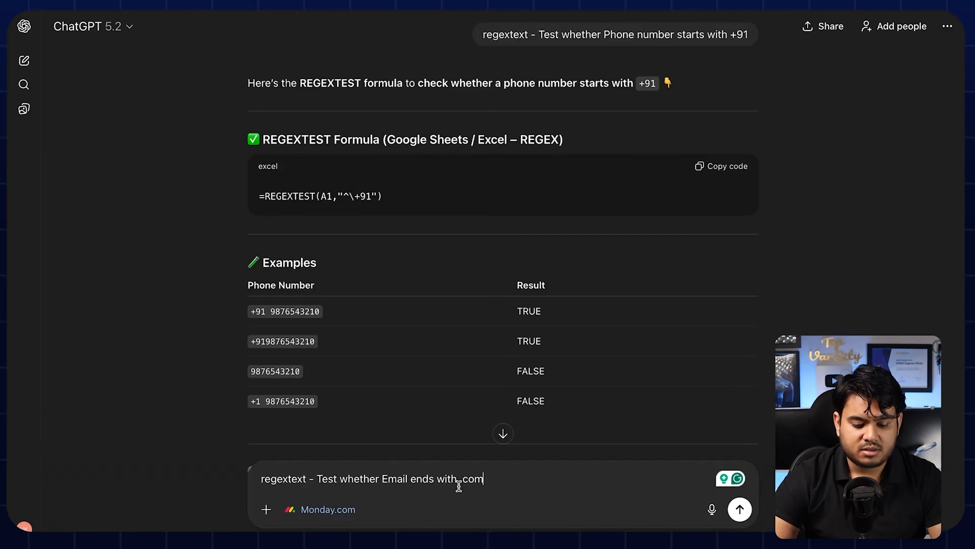
{"action": "key", "text": "Return"}
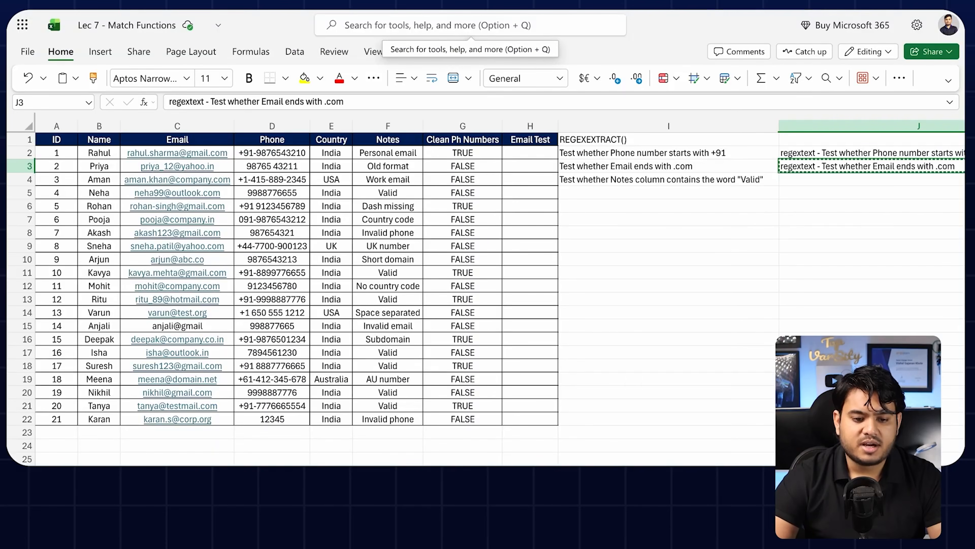
Step: Start =REGEXTEST(C2, in H2 and select the \.com$ pattern in ChatGPT's answer
{"action": "left_click", "coordinate": [645, 192]}
{"action": "left_click", "coordinate": [530, 150]}
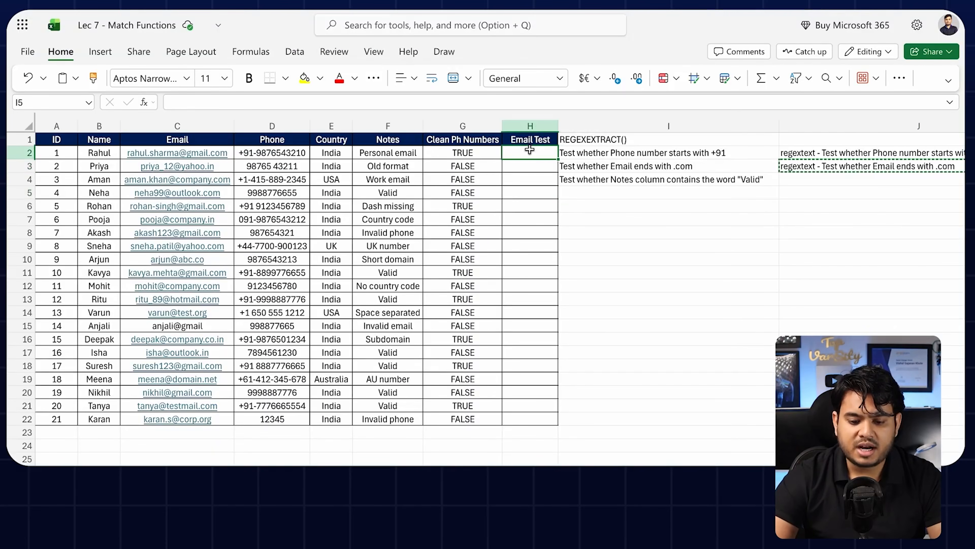
{"action": "type", "text": "=re"}
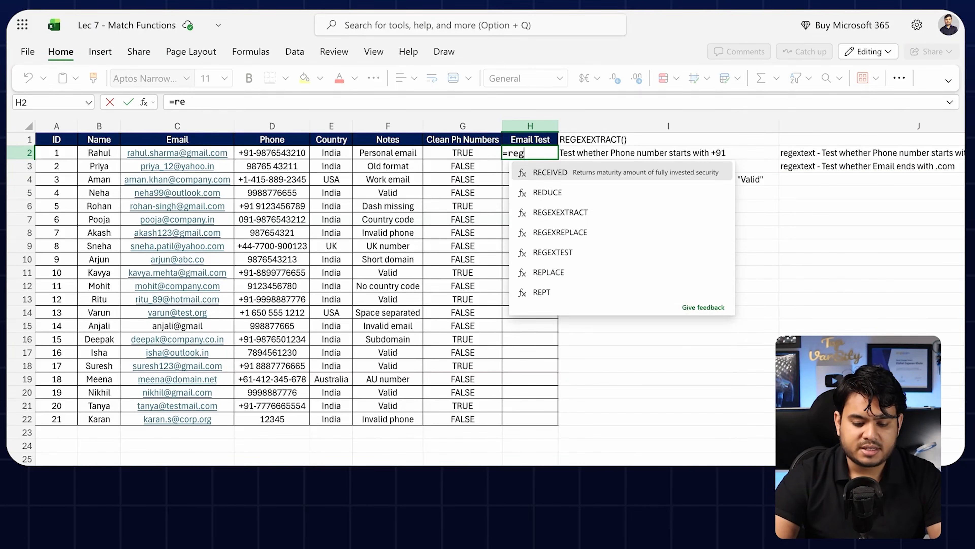
{"action": "type", "text": "g"}
{"action": "left_click", "coordinate": [584, 213]}
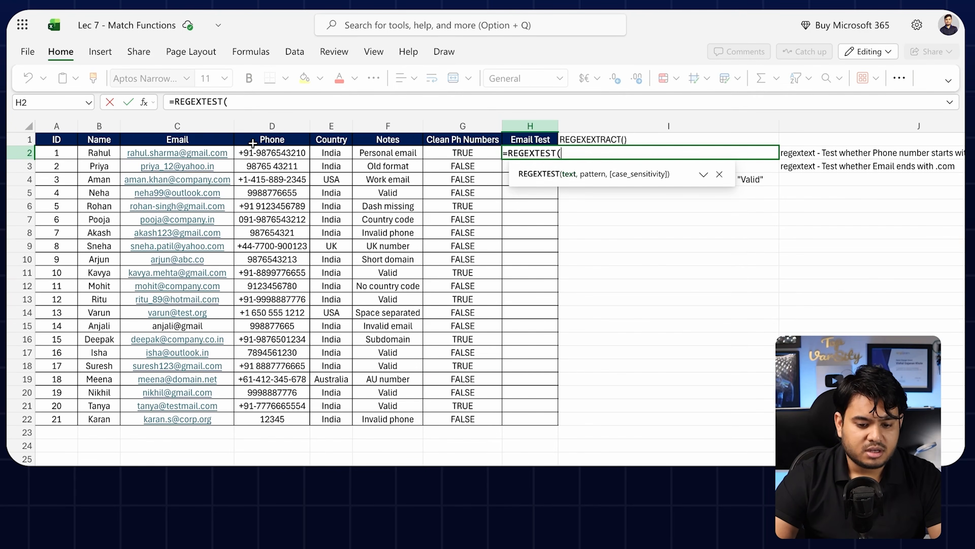
{"action": "left_click", "coordinate": [230, 152]}
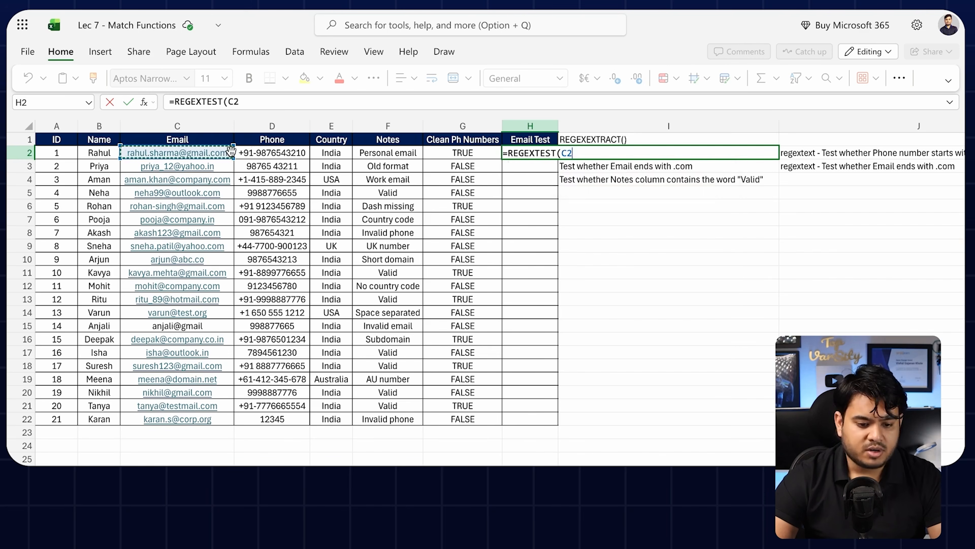
{"action": "type", "text": ","}
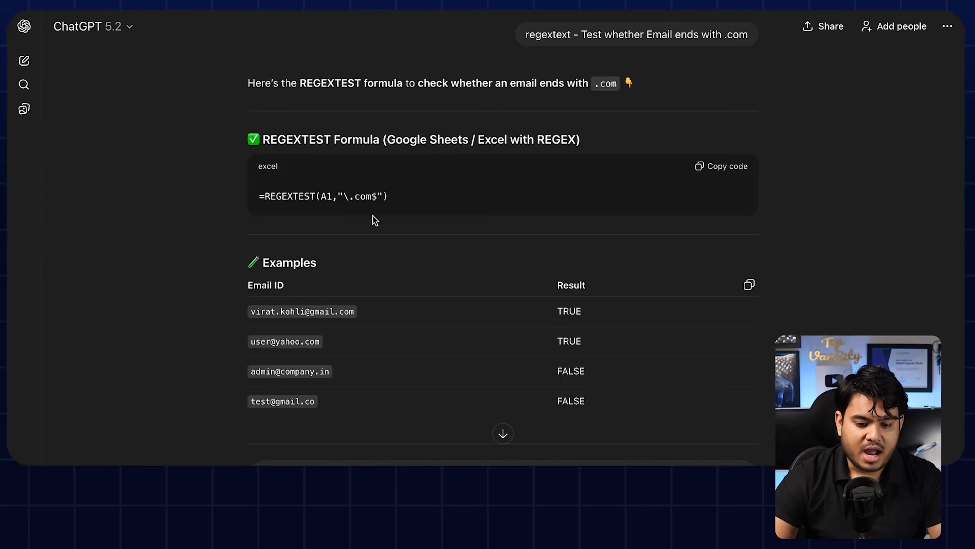
{"action": "left_click_drag", "start_coordinate": [337, 193], "coordinate": [387, 195]}
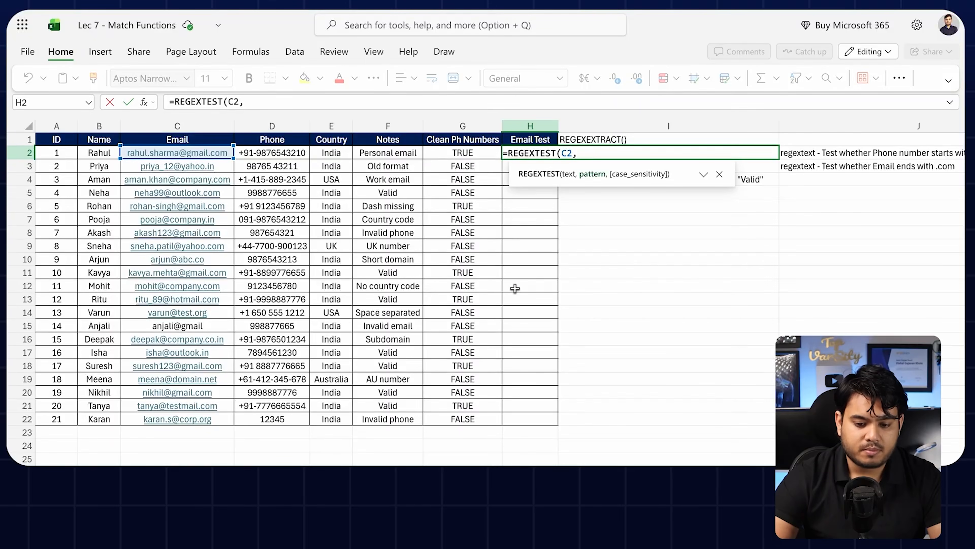
Step: Complete H2 as =REGEXTEST(C2,"\.com$") and fill it down to H22
{"action": "type", "text": "\"\\.com$\")"}
{"action": "key", "text": "Return"}
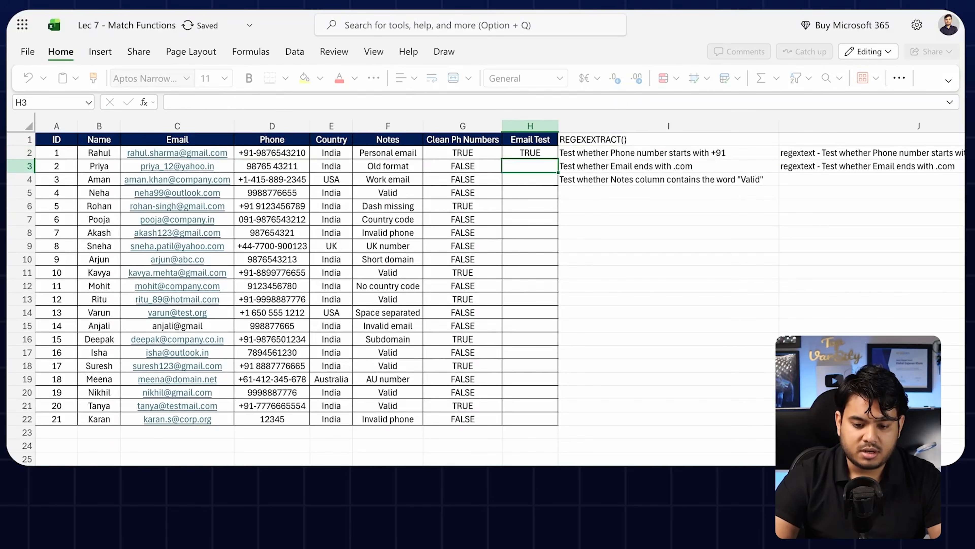
{"action": "left_click", "coordinate": [540, 150]}
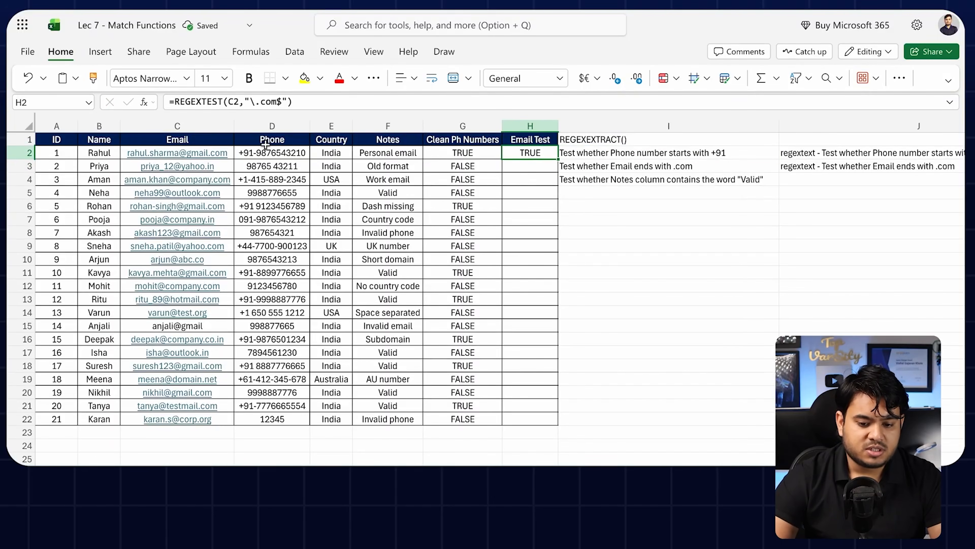
{"action": "left_click_drag", "start_coordinate": [556, 158], "coordinate": [550, 416]}
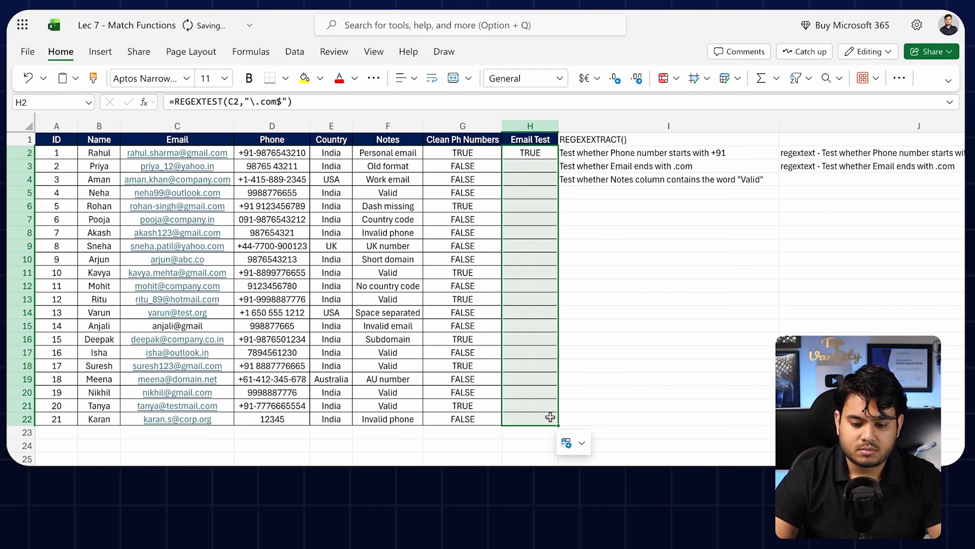
Step: Verify H3 shows FALSE for the yahoo.in email, then advance to the REGEX Symbols Cheat Sheet slide
{"action": "left_click", "coordinate": [547, 170]}
{"action": "left_click", "coordinate": [540, 154]}
{"action": "left_click_drag", "start_coordinate": [554, 173], "coordinate": [204, 172]}
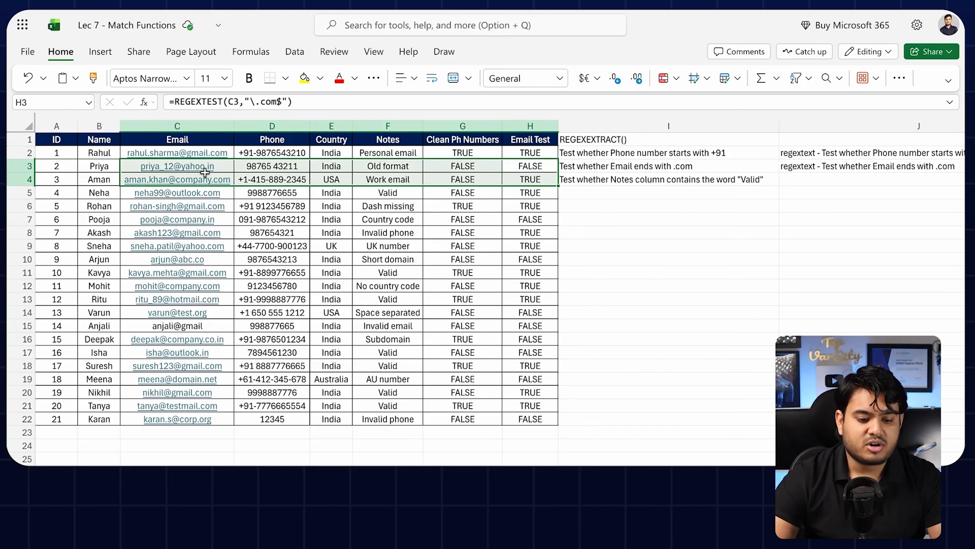
{"action": "left_click", "coordinate": [205, 171]}
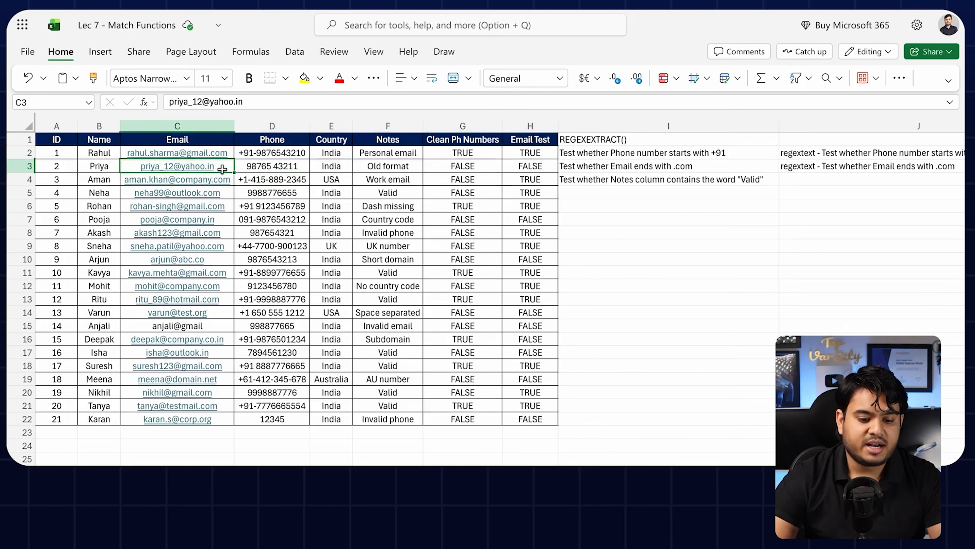
{"action": "left_click", "coordinate": [540, 171]}
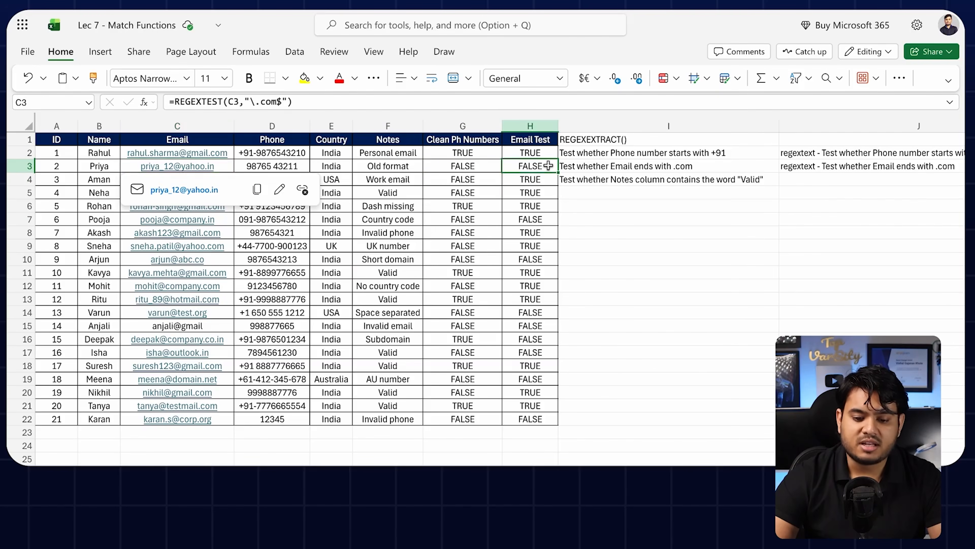
{"action": "left_click", "coordinate": [567, 256]}
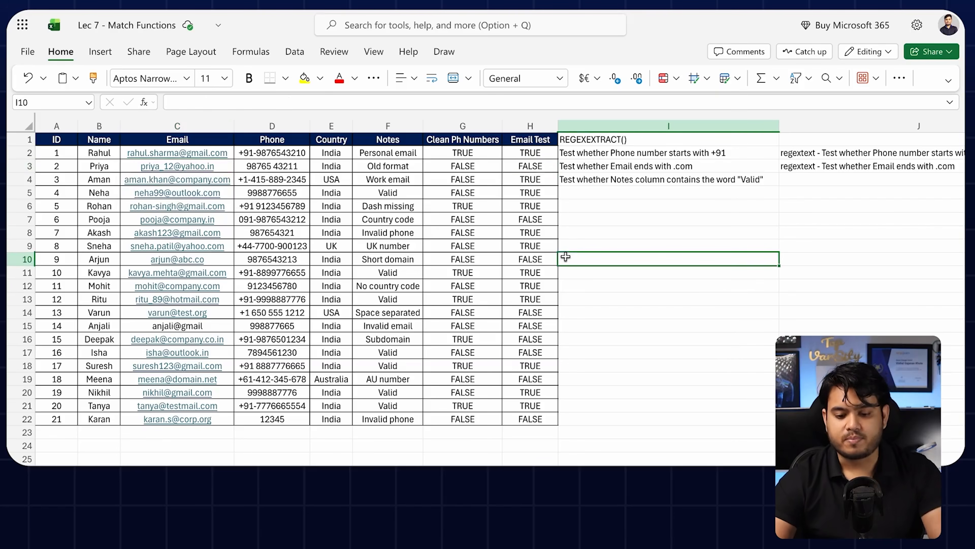
{"action": "left_click", "coordinate": [609, 175]}
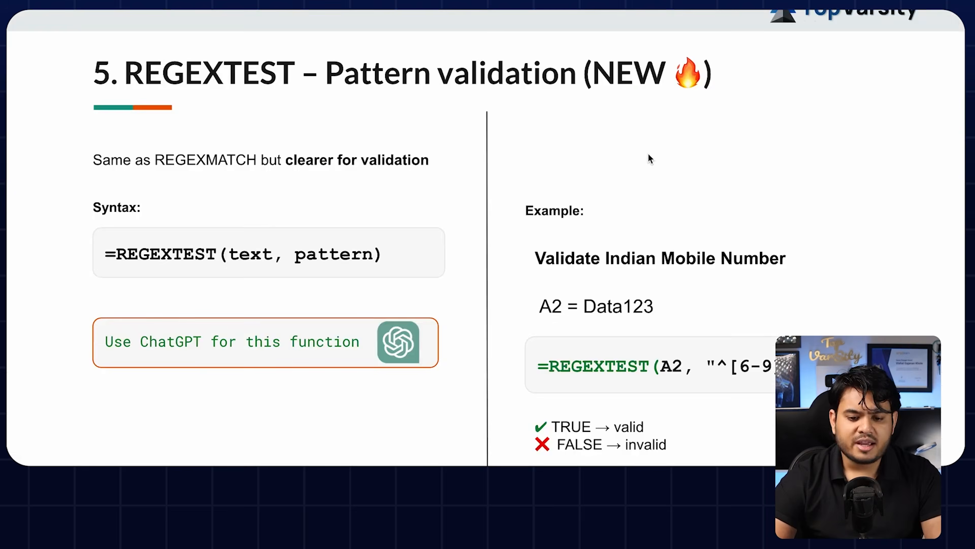
{"action": "key", "text": "Right"}
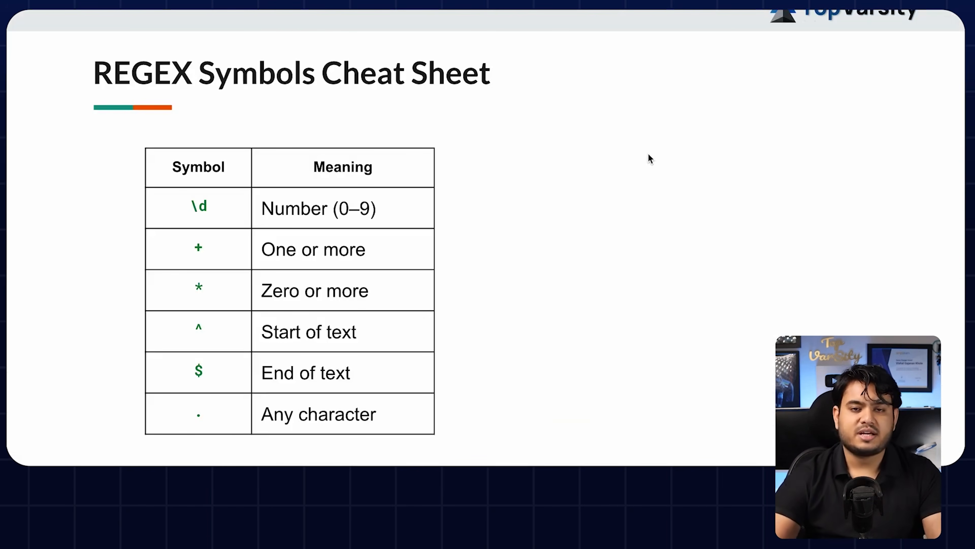